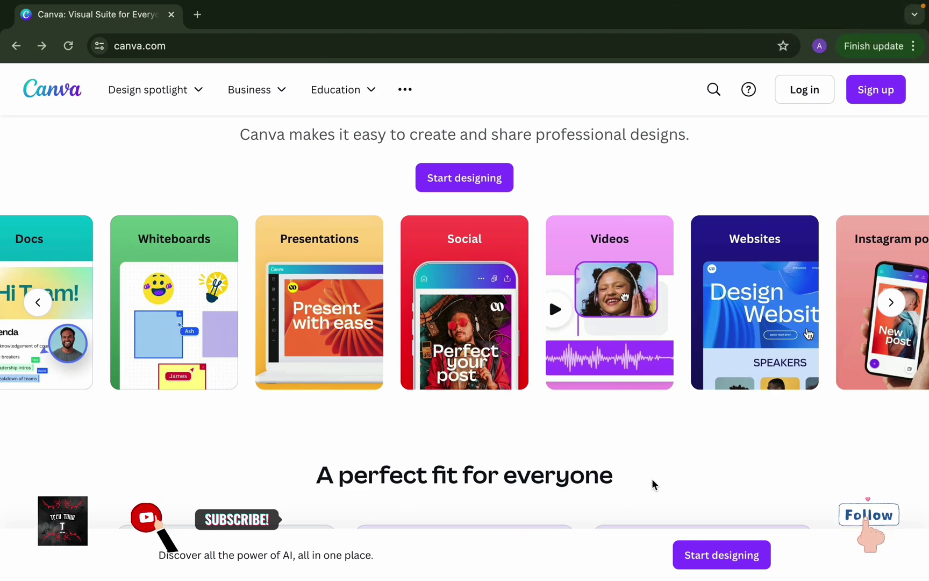
# Browse the Canva landing page, then start signing up with Google.
pyautogui.hscroll(-10, 161, 304)
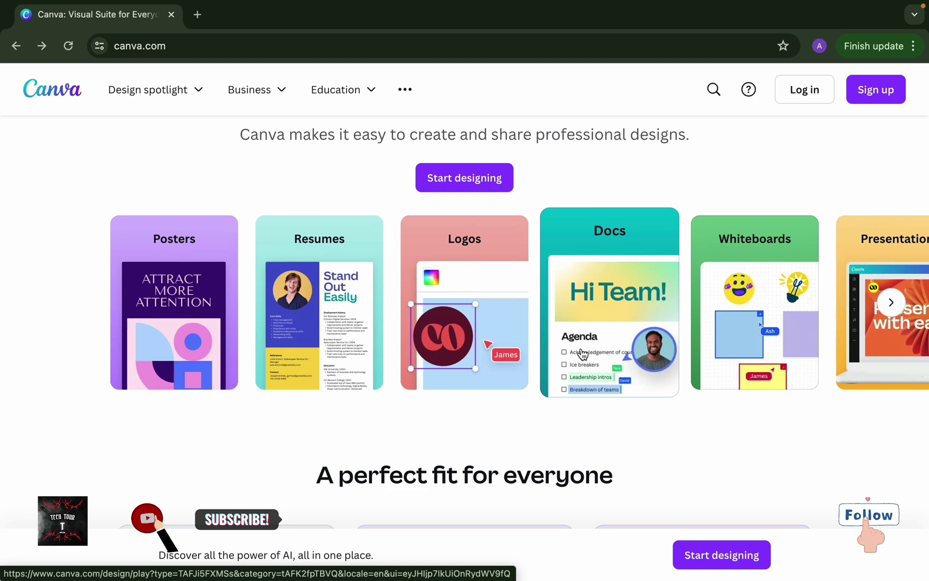
pyautogui.hscroll(5, 583, 354)
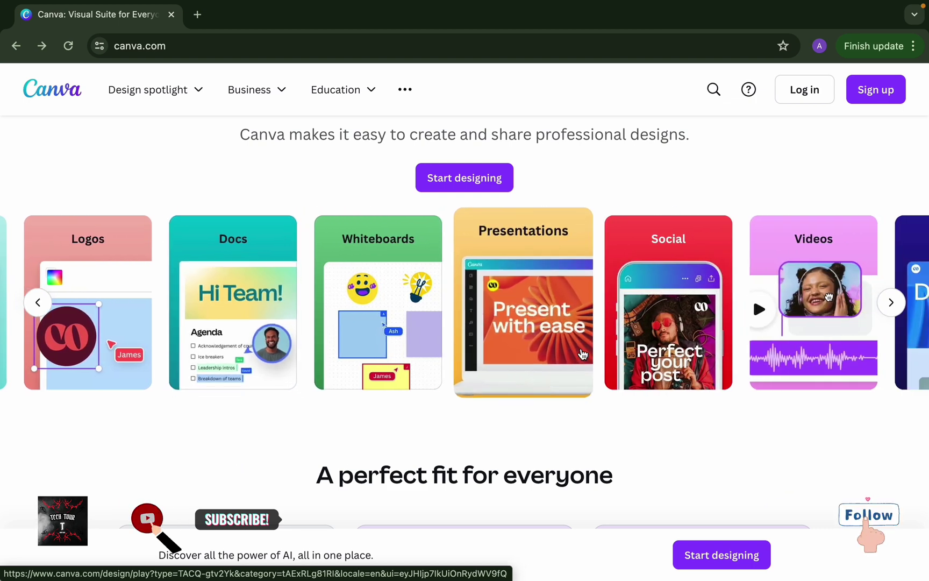
pyautogui.hscroll(5, 583, 354)
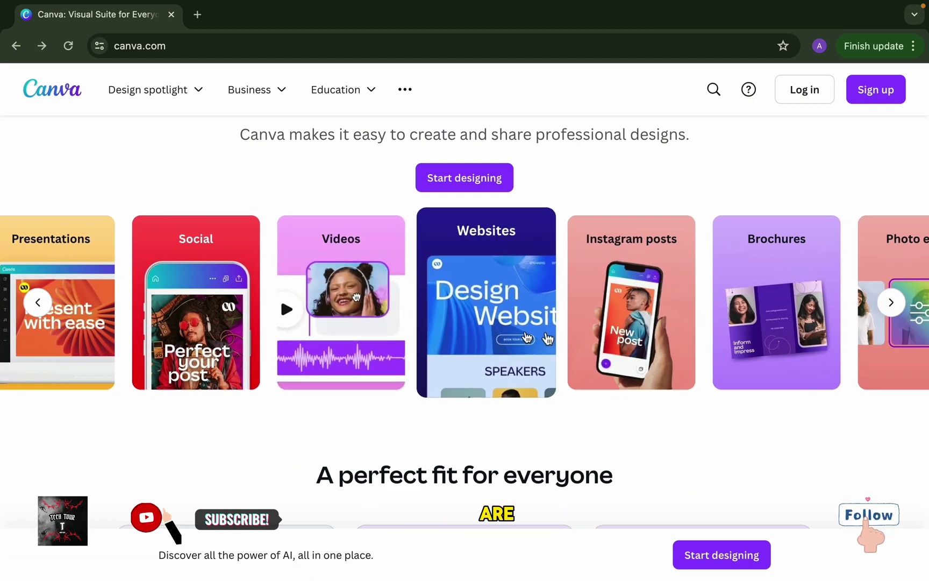
pyautogui.hscroll(2, 526, 337)
pyautogui.hscroll(2, 526, 337)
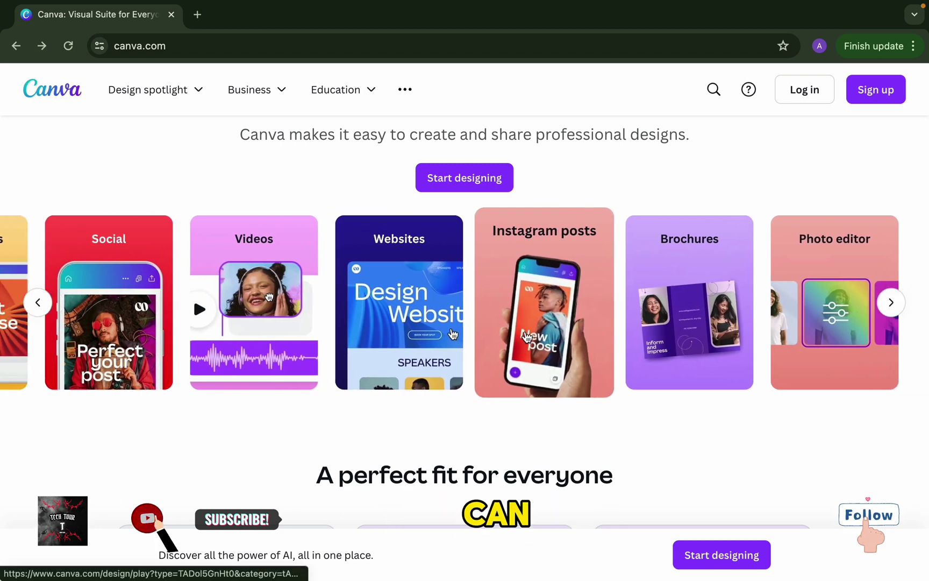
pyautogui.hscroll(-10, 526, 338)
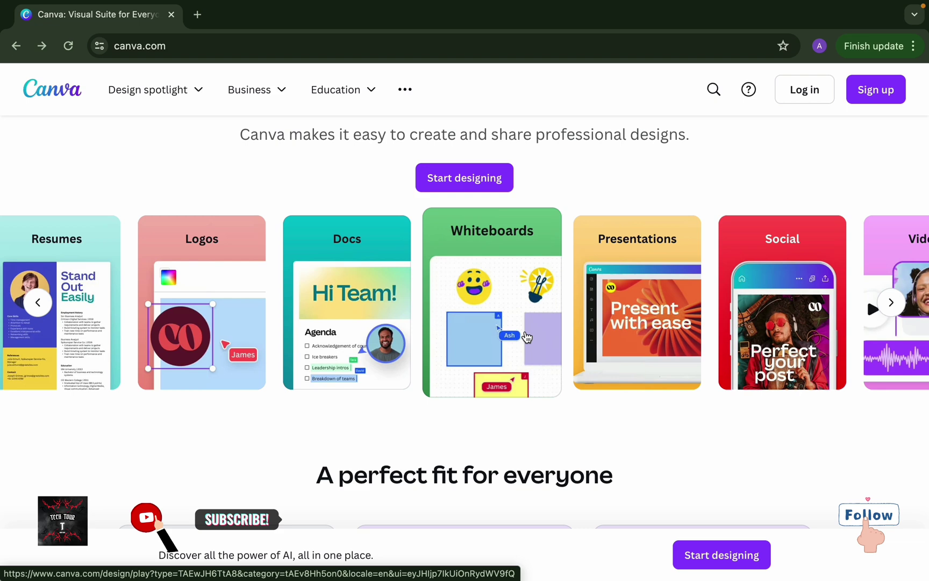
pyautogui.hscroll(-1, 526, 337)
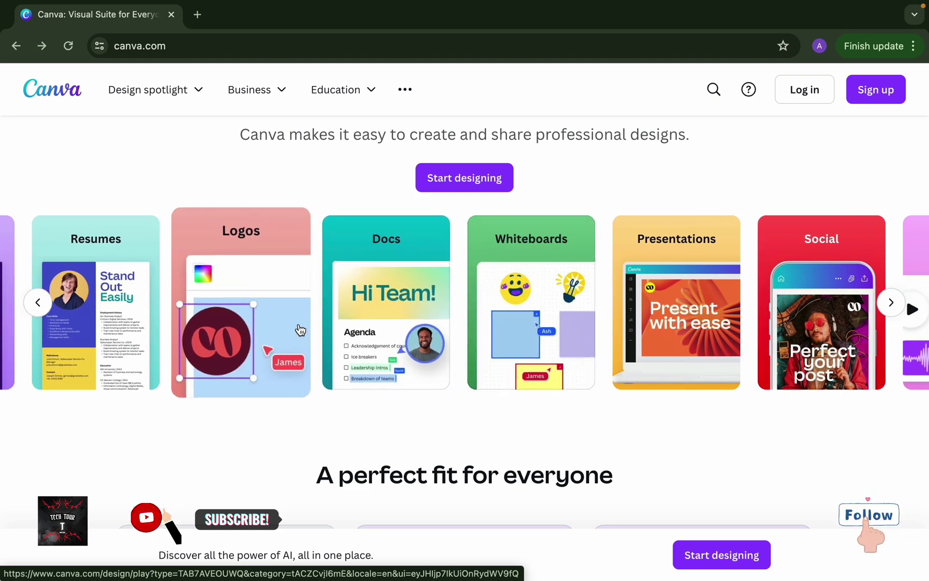
pyautogui.hscroll(-2, 300, 329)
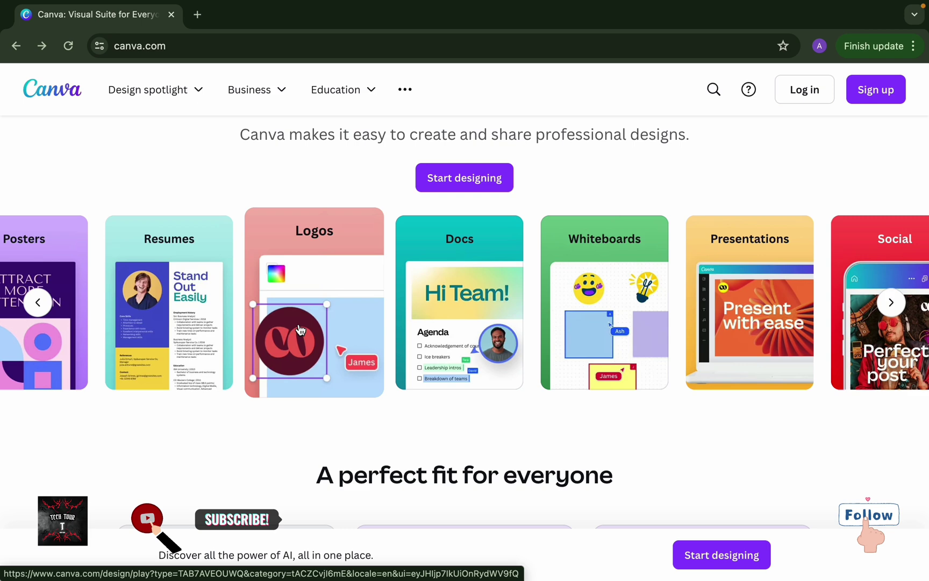
pyautogui.hscroll(-4, 218, 315)
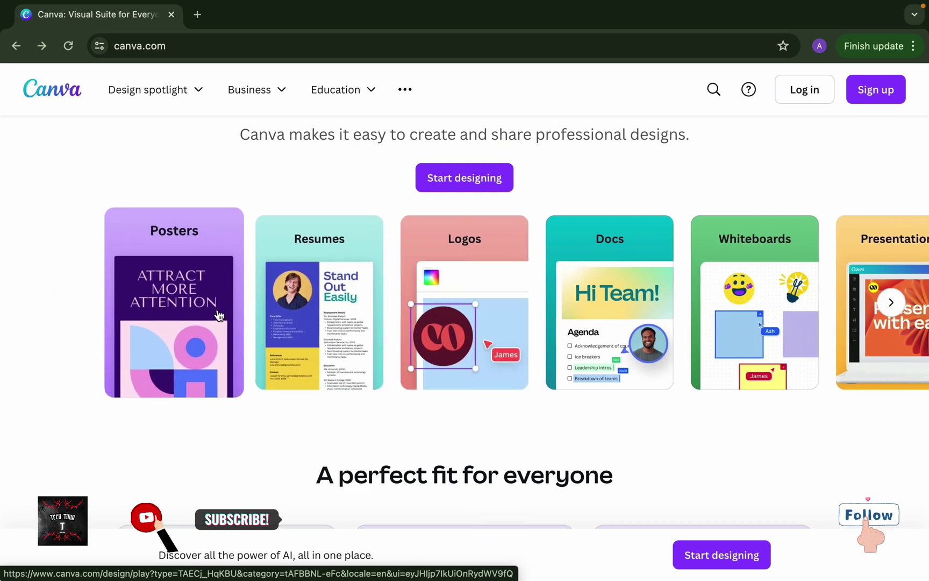
pyautogui.hscroll(5, 549, 322)
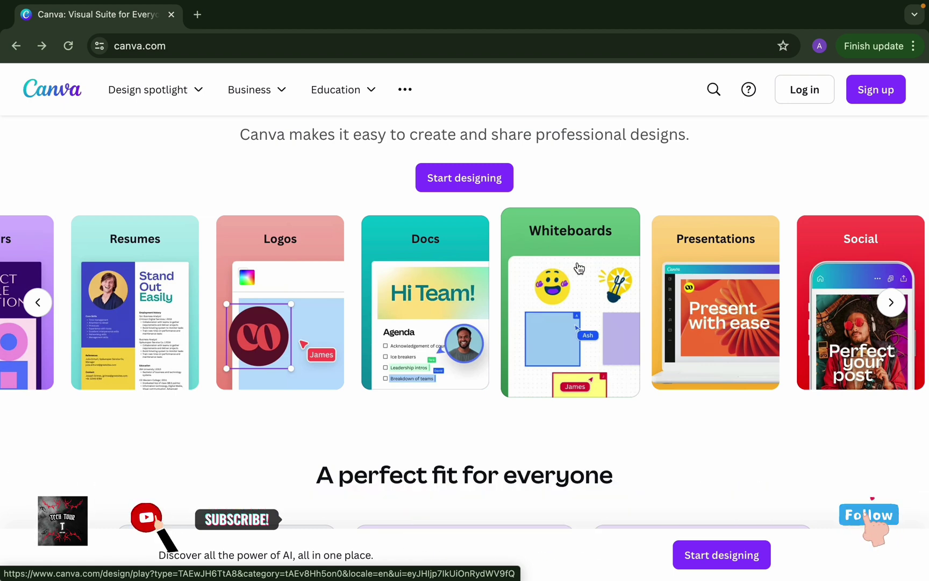
pyautogui.hscroll(8, 580, 266)
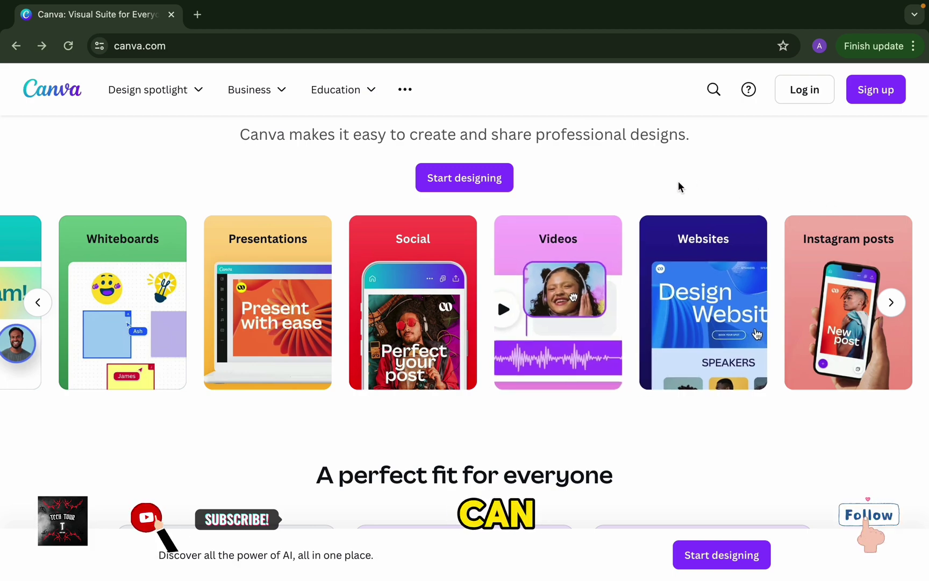
pyautogui.scroll(2, 678, 185)
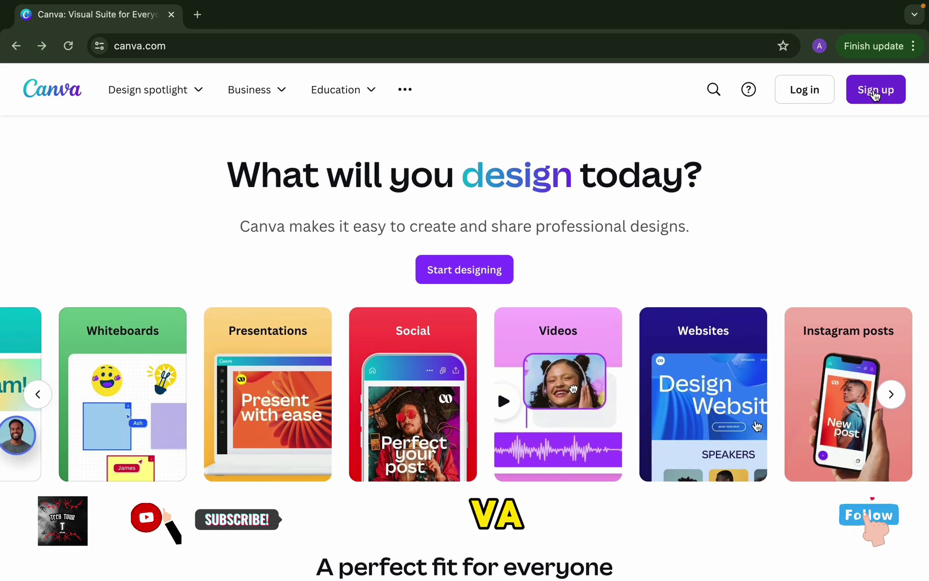
pyautogui.click(876, 94)
pyautogui.click(318, 233)
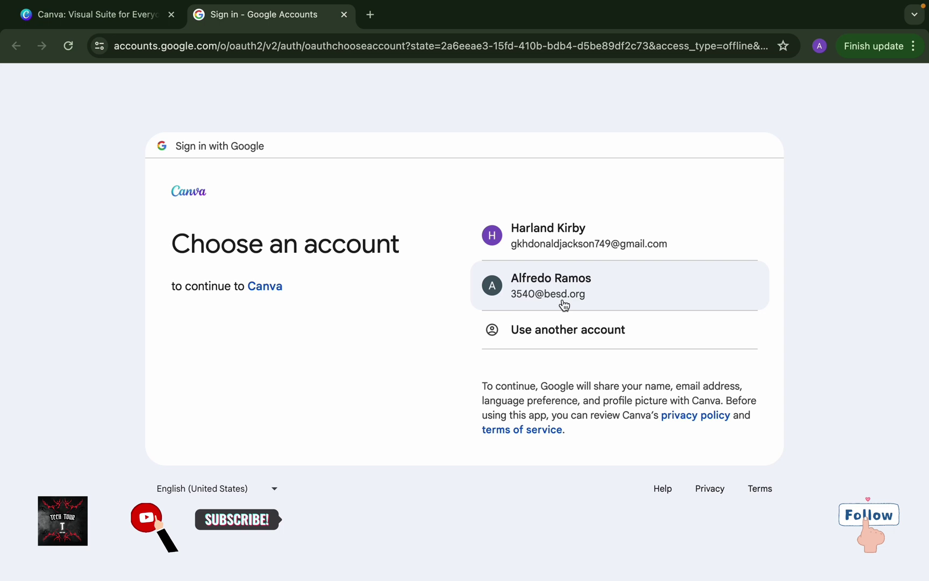
# Sign in with the Gmail account and set Canva up for Personal use.
pyautogui.click(568, 246)
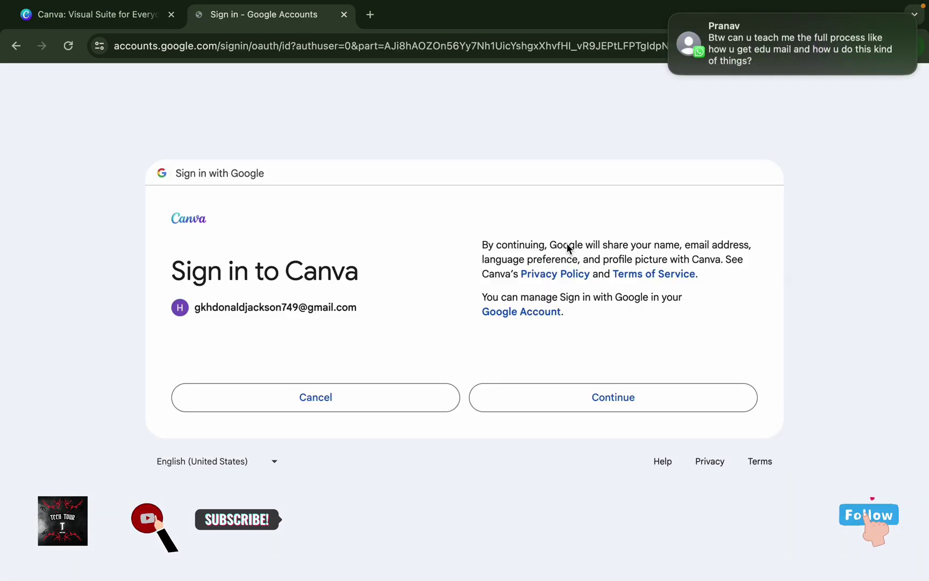
pyautogui.click(544, 410)
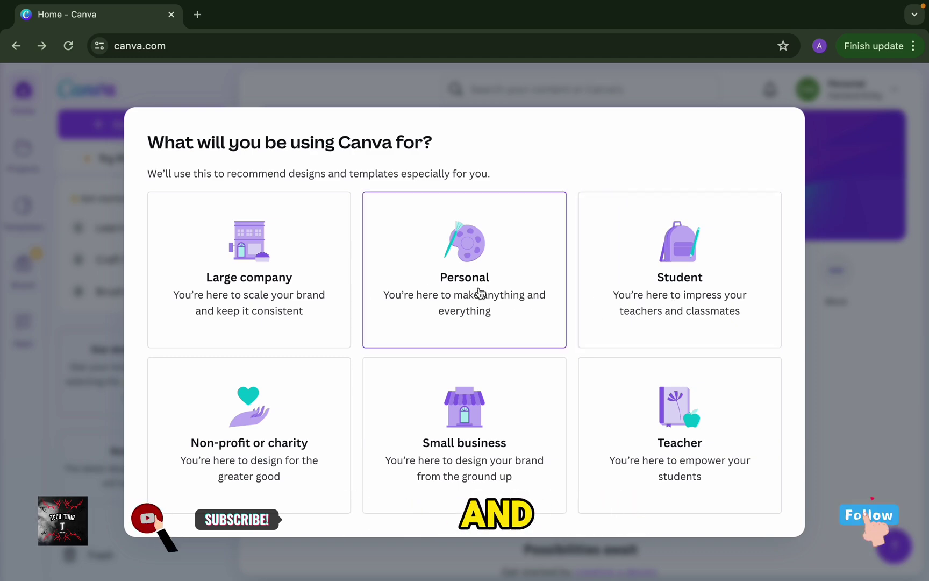
pyautogui.click(480, 292)
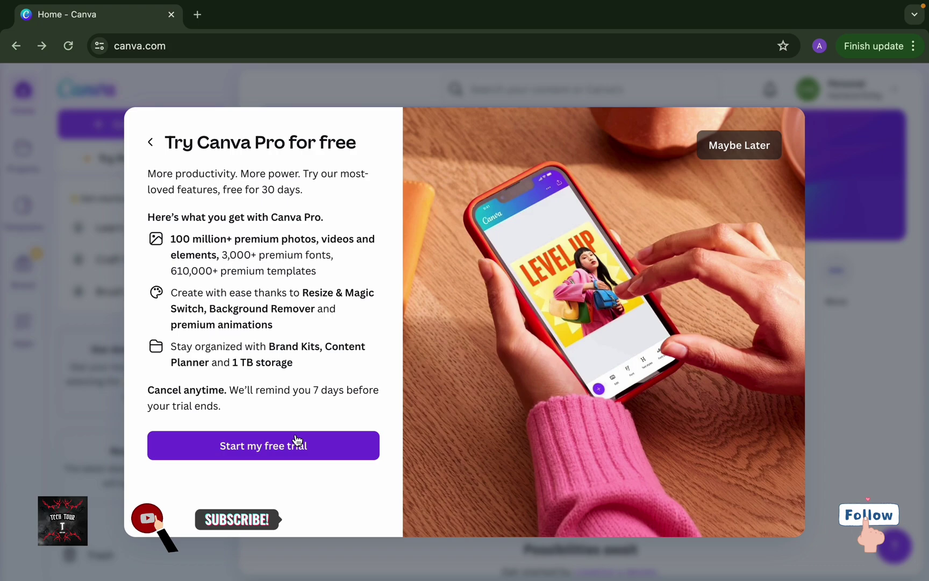
pyautogui.click(751, 154)
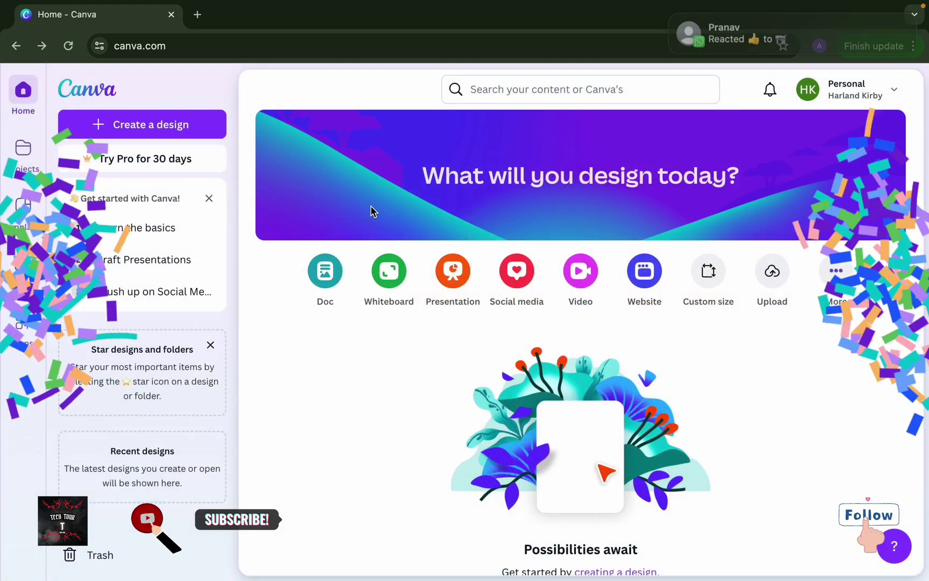
pyautogui.scroll(-3, 329, 213)
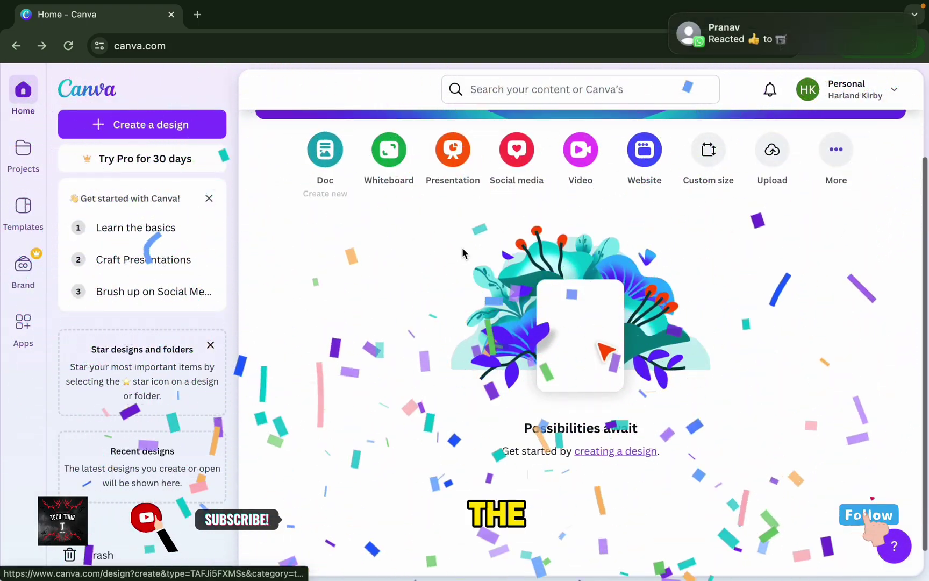
pyautogui.scroll(-1, 399, 253)
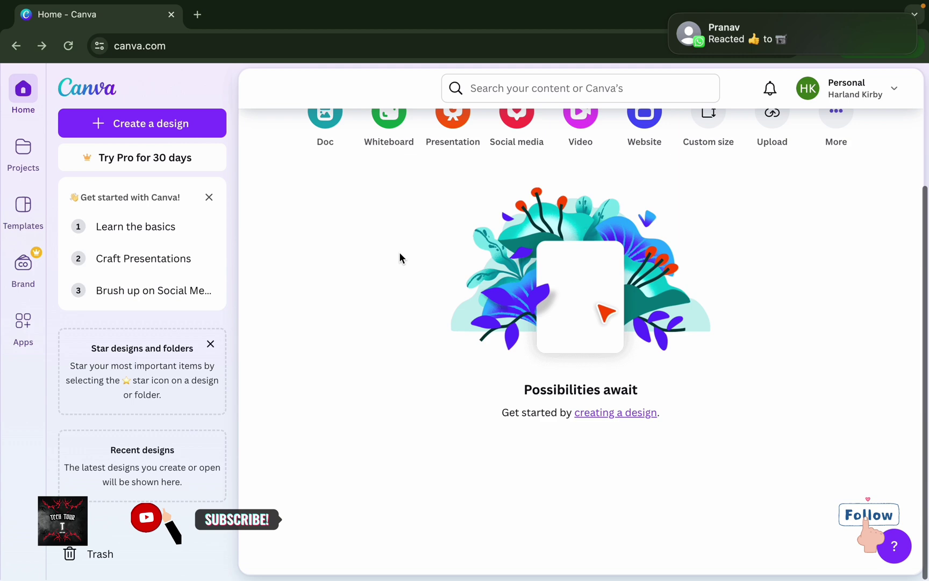
pyautogui.click(872, 97)
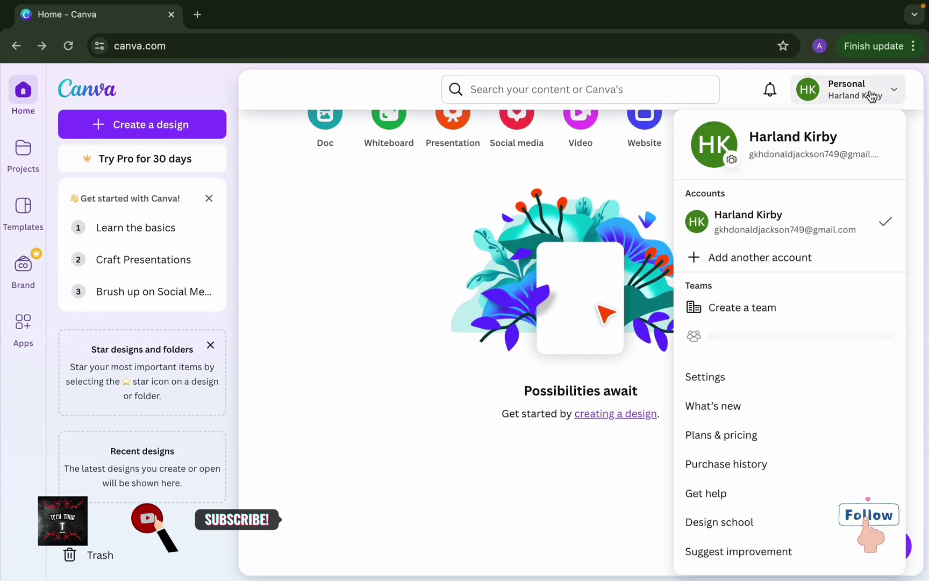
pyautogui.click(873, 97)
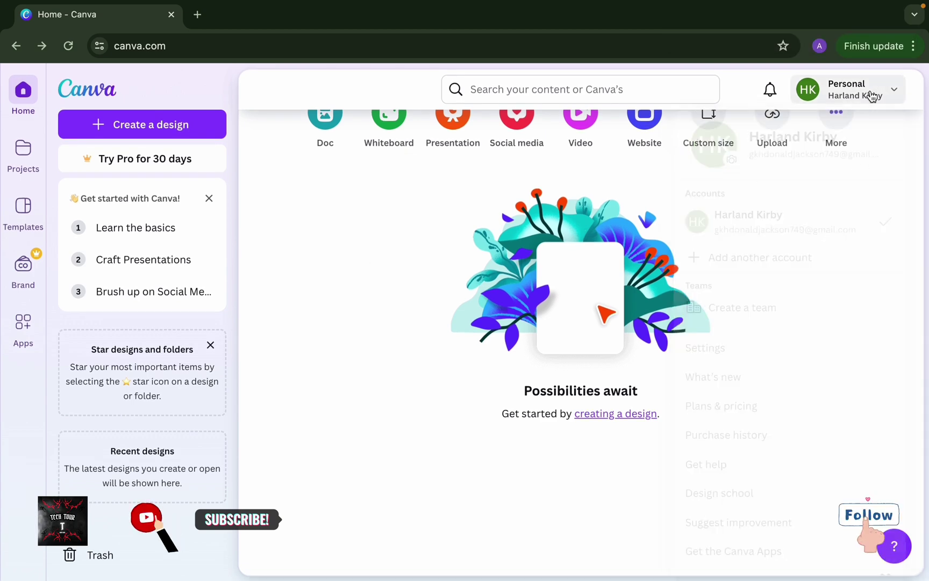
pyautogui.click(64, 126)
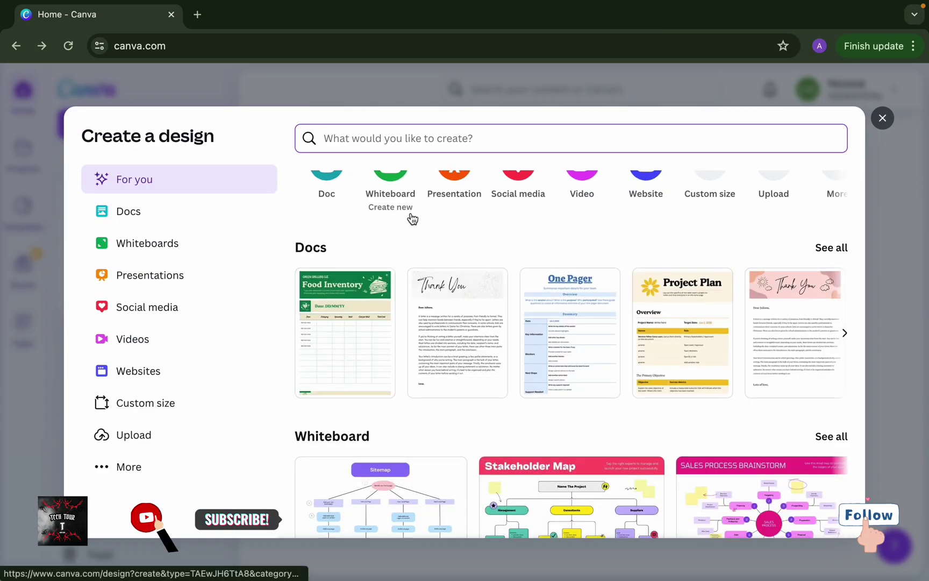
pyautogui.scroll(-7, 412, 218)
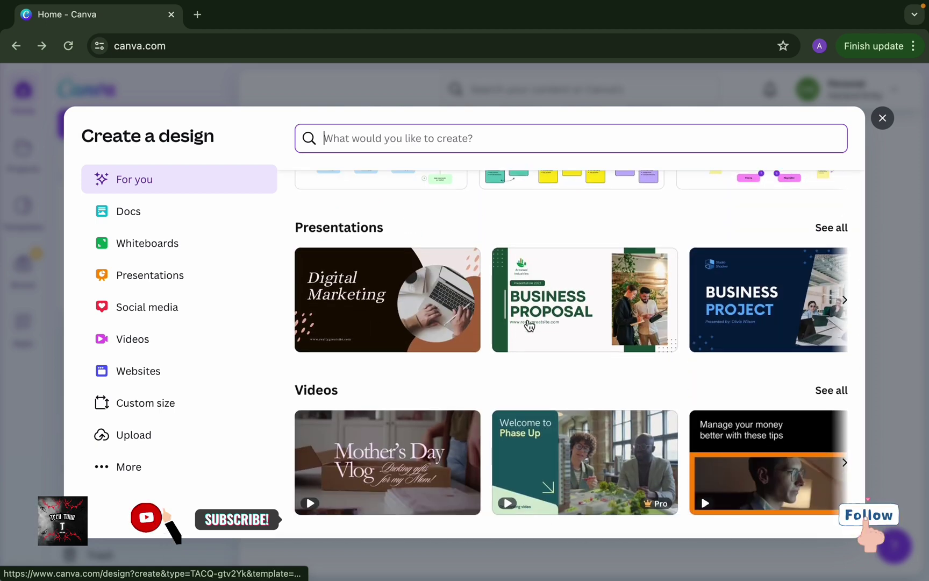
pyautogui.scroll(2, 529, 325)
pyautogui.scroll(-2, 573, 368)
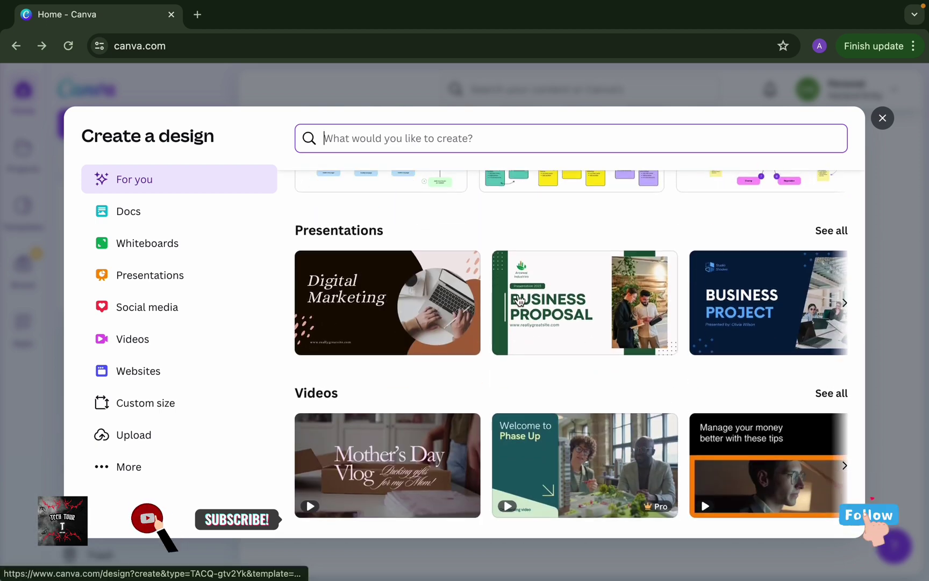
pyautogui.scroll(7, 474, 271)
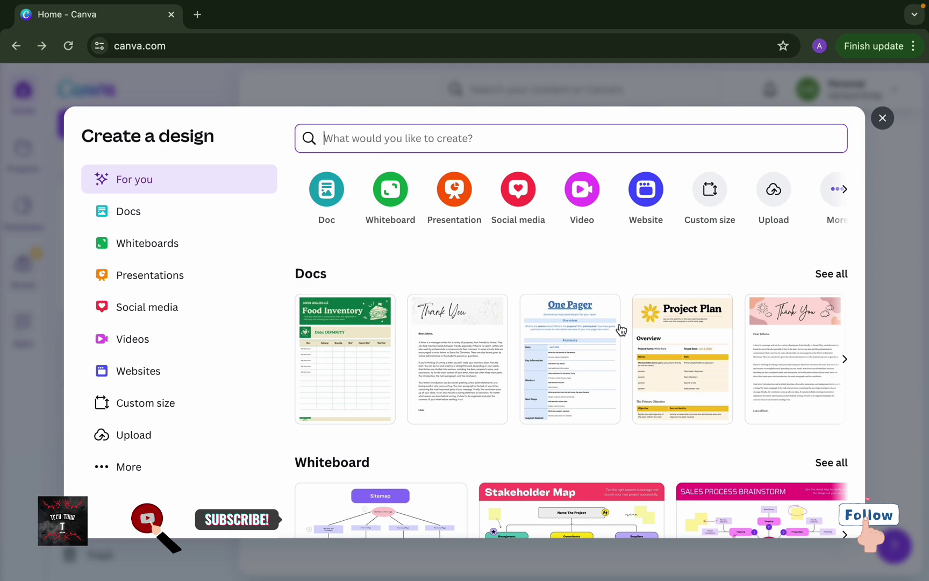
pyautogui.click(882, 118)
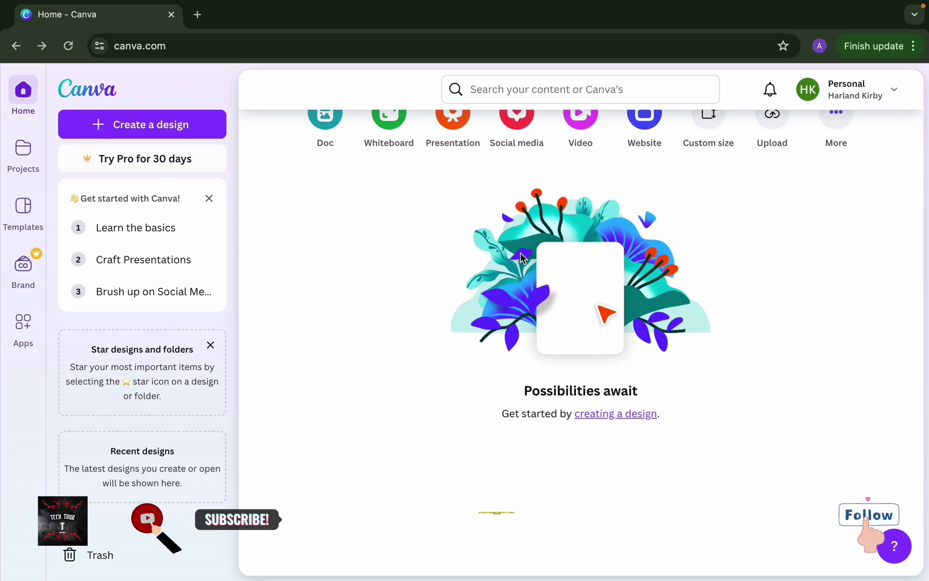
pyautogui.scroll(3, 589, 257)
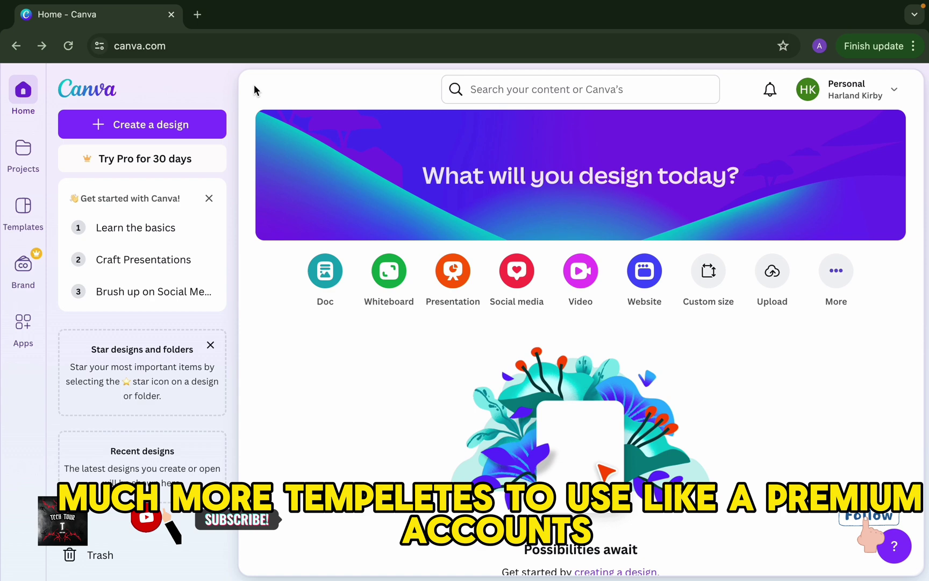
# Open the on-device site data list for canva.com from the site-info menu.
pyautogui.click(100, 47)
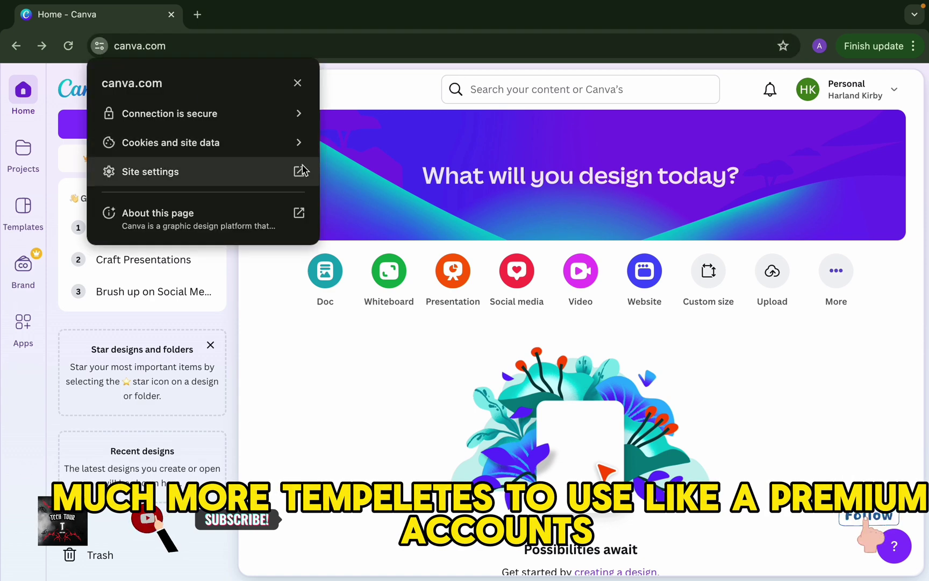
pyautogui.click(266, 144)
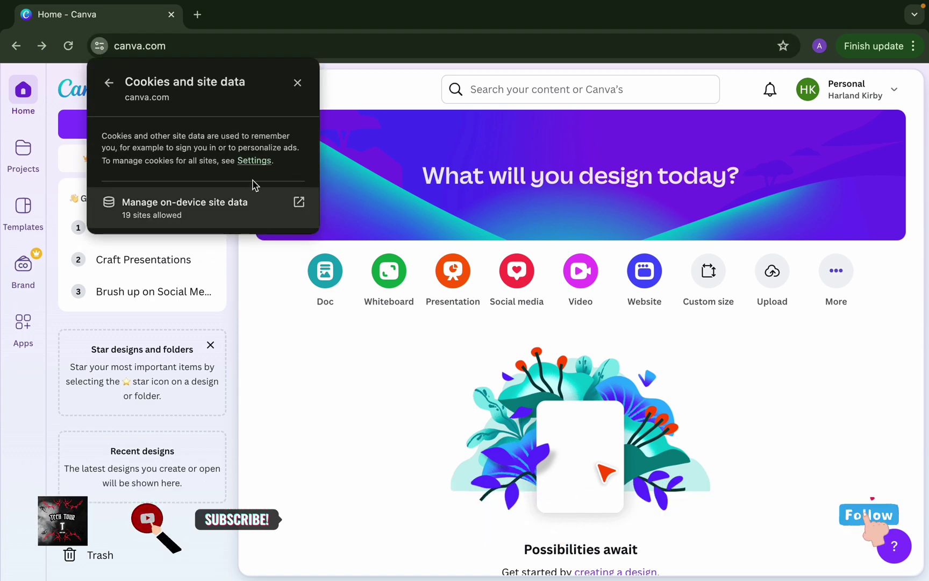
pyautogui.click(108, 84)
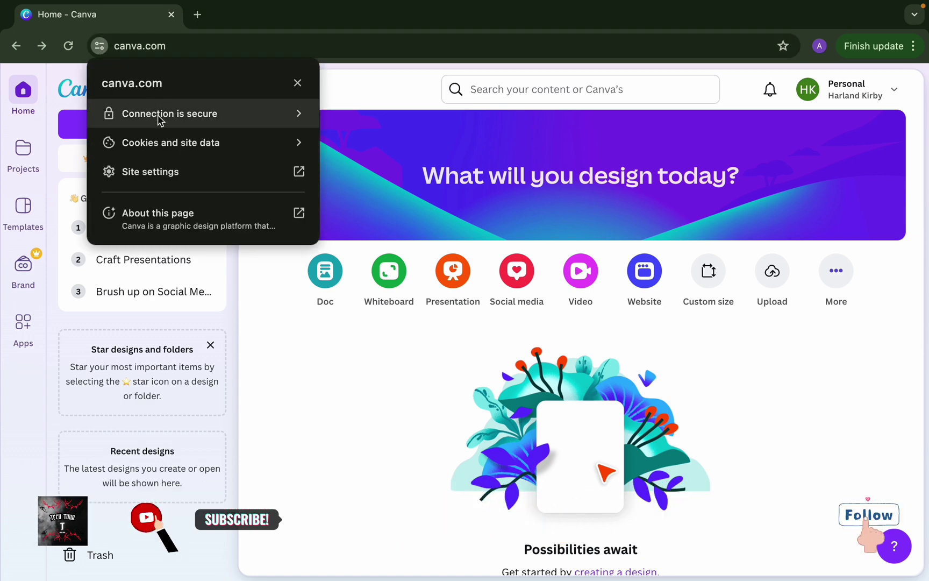
pyautogui.click(172, 143)
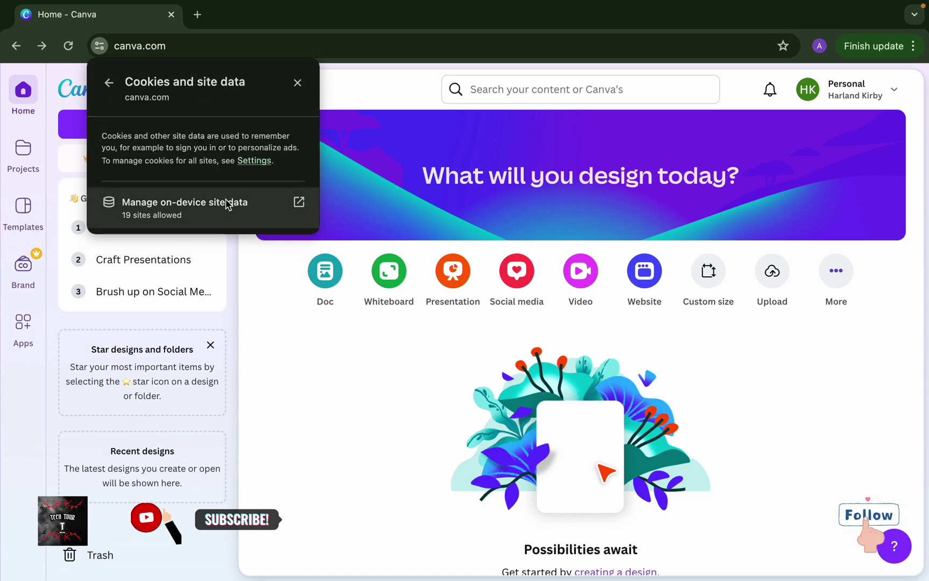
pyautogui.click(230, 206)
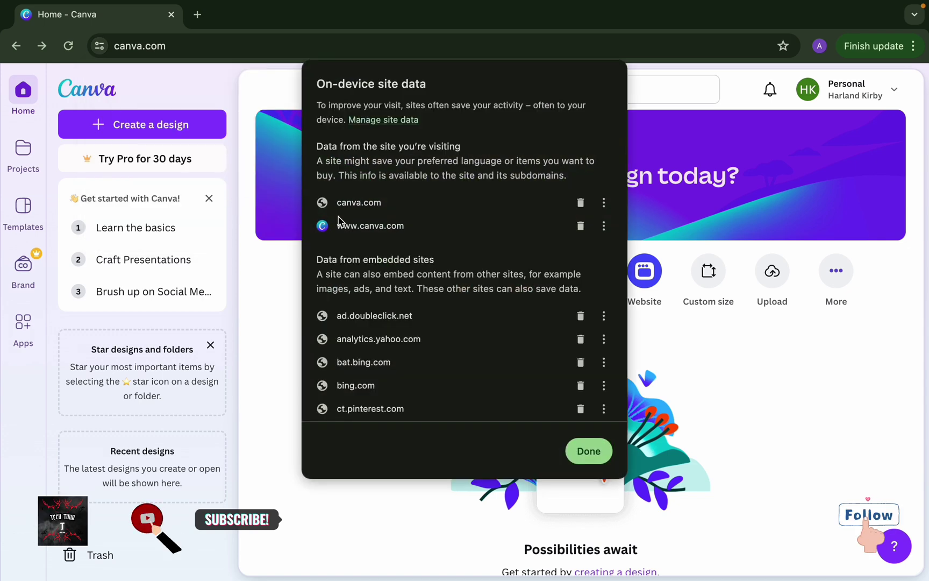
pyautogui.click(577, 231)
pyautogui.click(581, 202)
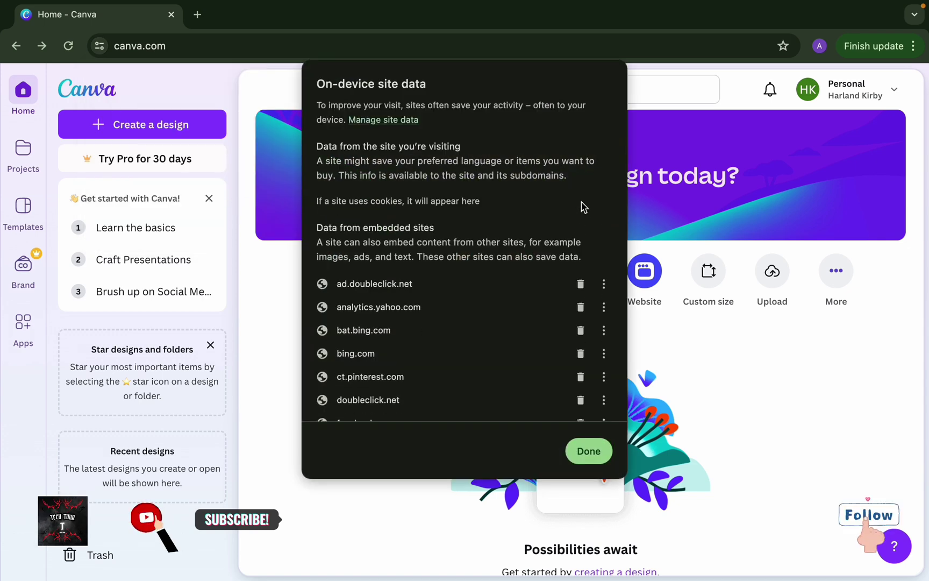
pyautogui.click(581, 285)
pyautogui.doubleClick(580, 285)
pyautogui.tripleClick(580, 285)
pyautogui.tripleClick(581, 285)
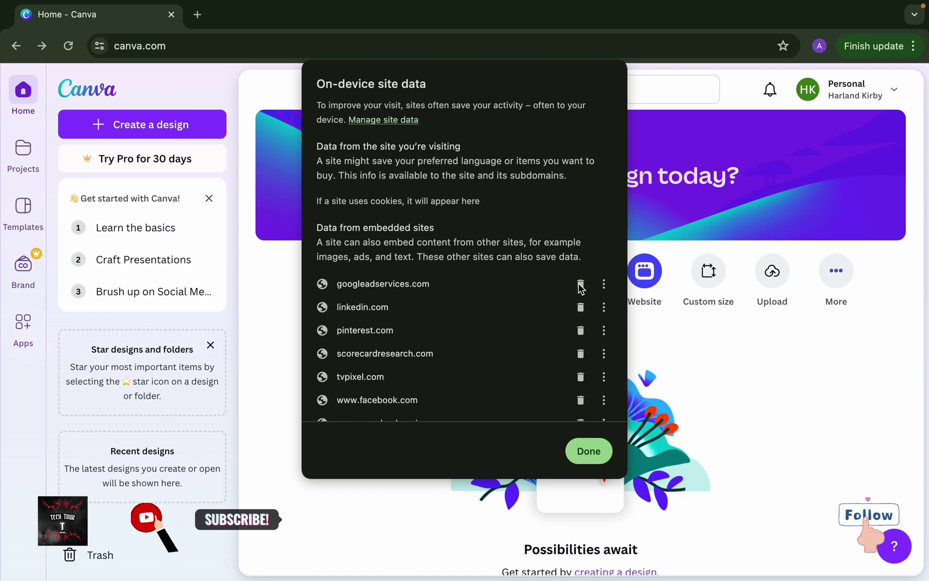
pyautogui.tripleClick(581, 285)
pyautogui.tripleClick(580, 285)
pyautogui.doubleClick(580, 285)
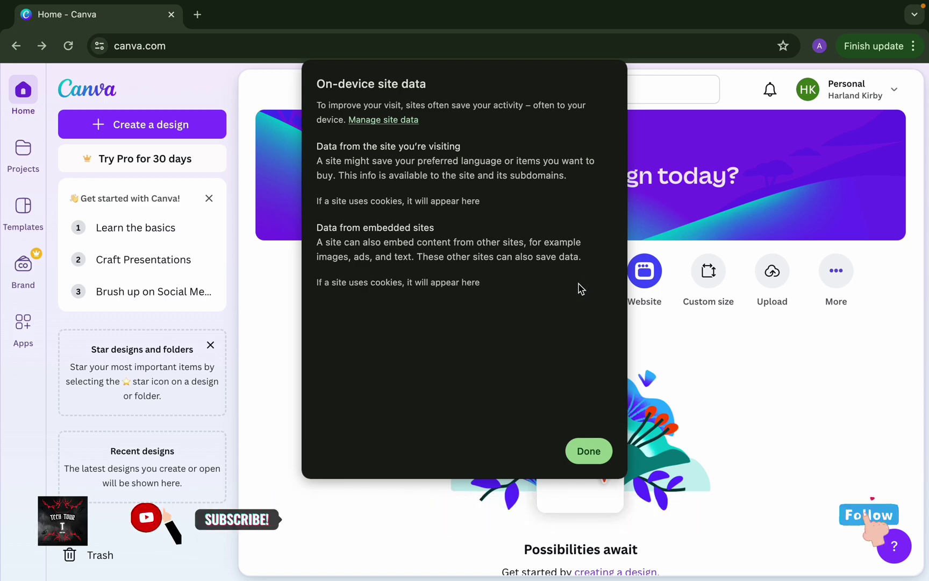
pyautogui.click(584, 456)
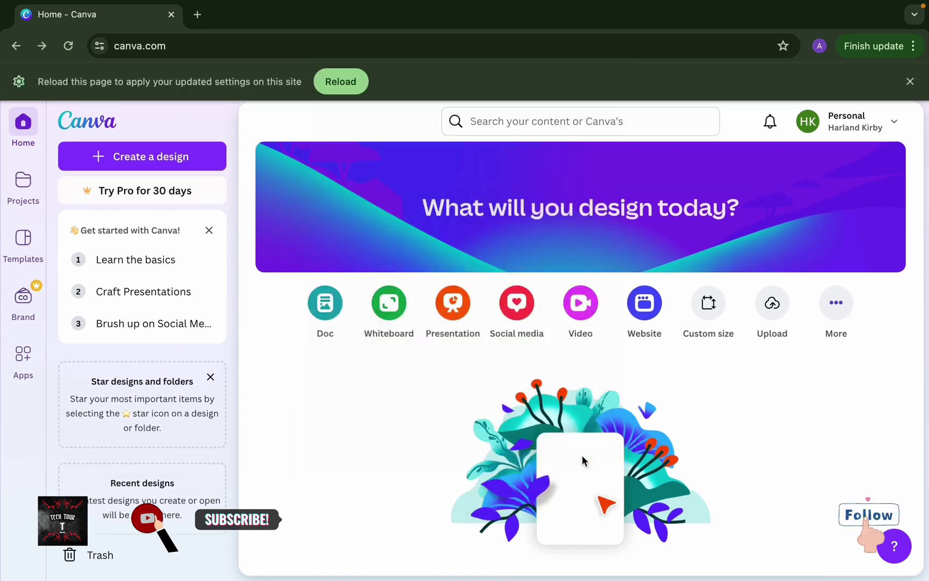
# Reload Canva signed out and dismiss the Google sign-in suggestion.
pyautogui.click(68, 46)
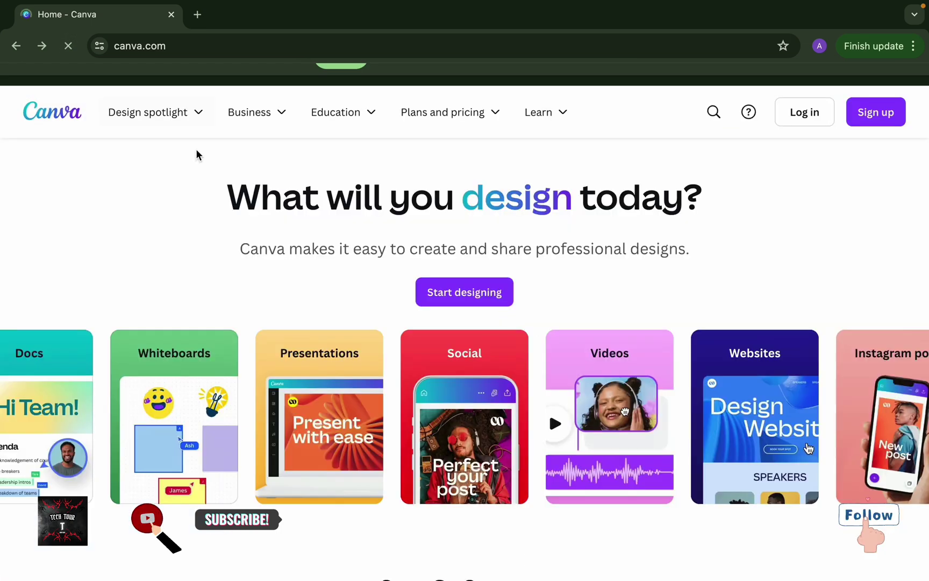
pyautogui.scroll(-1, 646, 215)
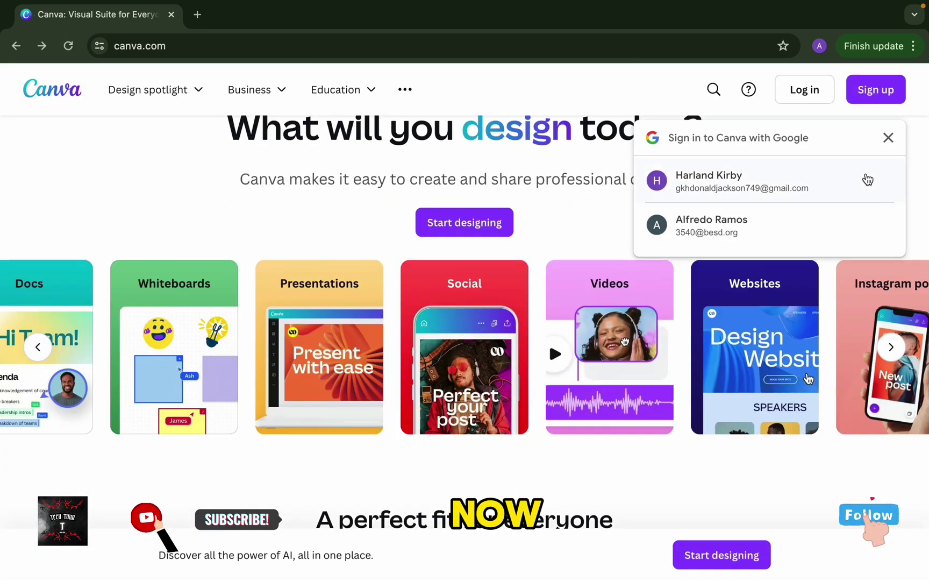
pyautogui.click(888, 138)
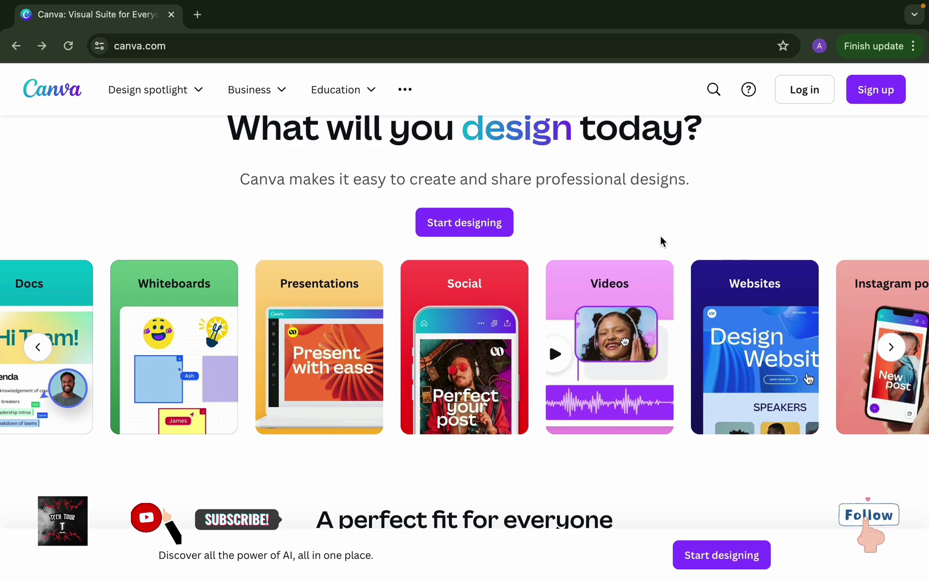
pyautogui.scroll(-6, 662, 242)
pyautogui.scroll(3, 496, 270)
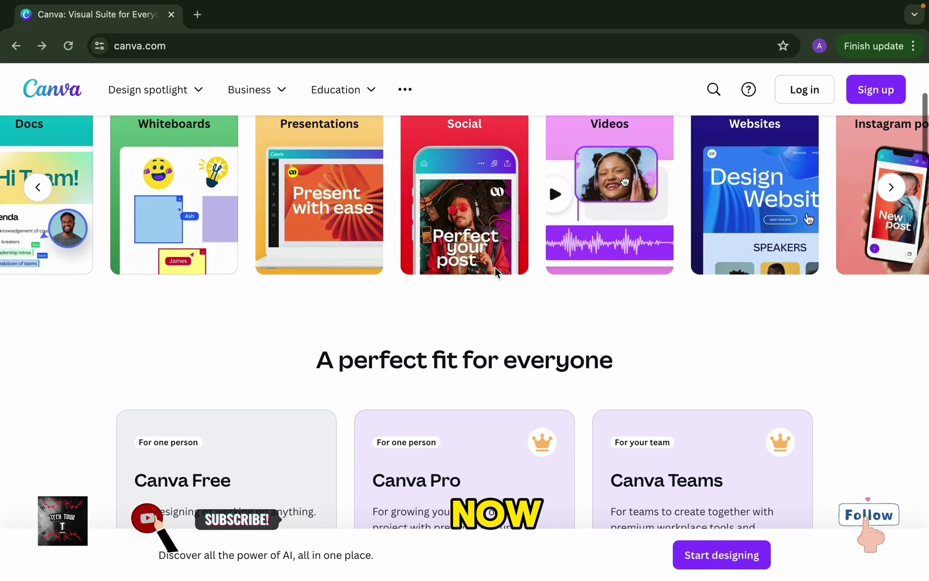
pyautogui.scroll(4, 494, 267)
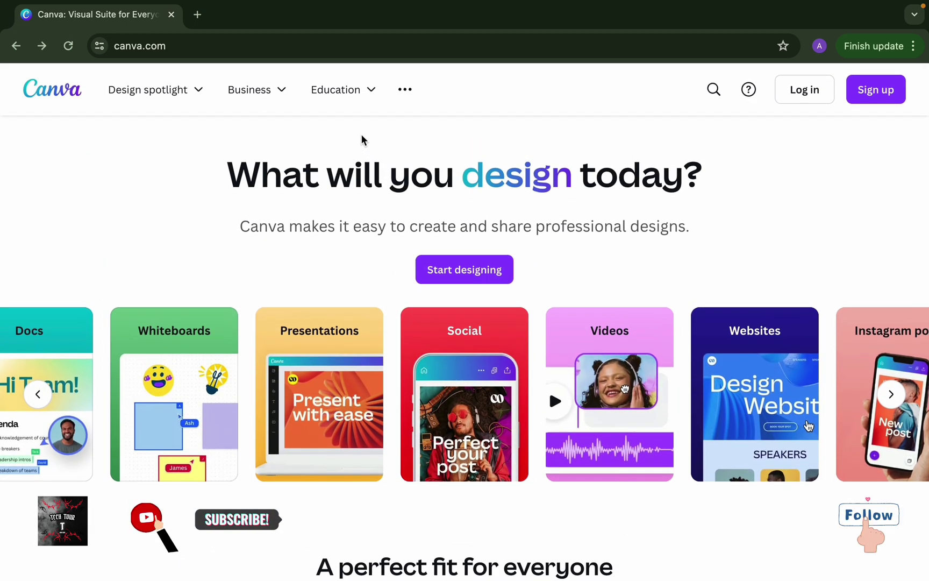
# Open Education > Teachers and schools and scroll down the page.
pyautogui.moveTo(348, 100)
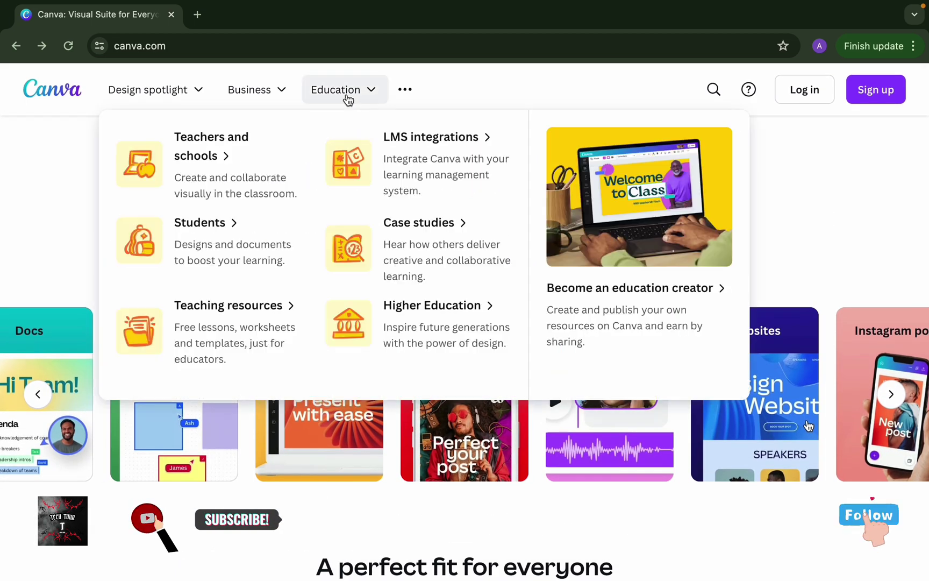
pyautogui.click(197, 148)
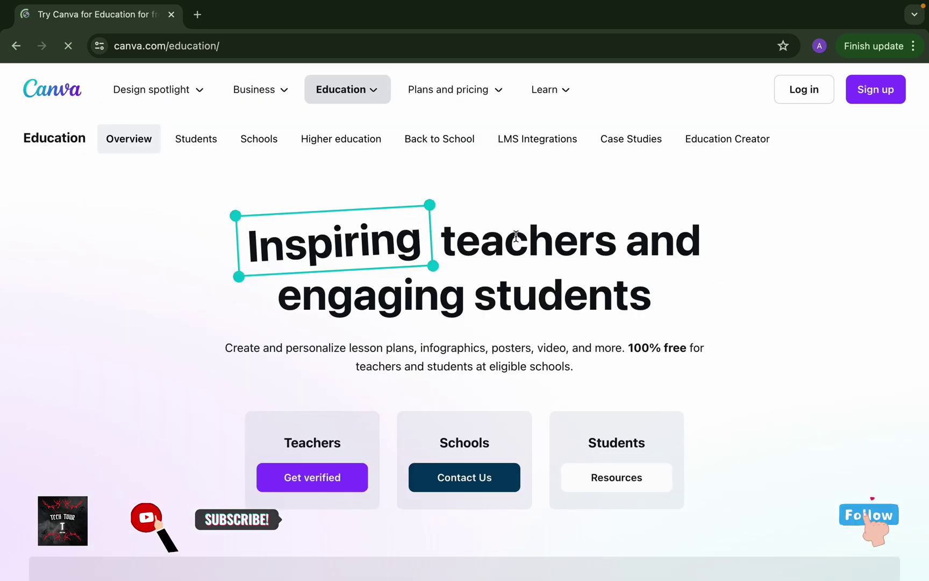
pyautogui.scroll(-1, 322, 376)
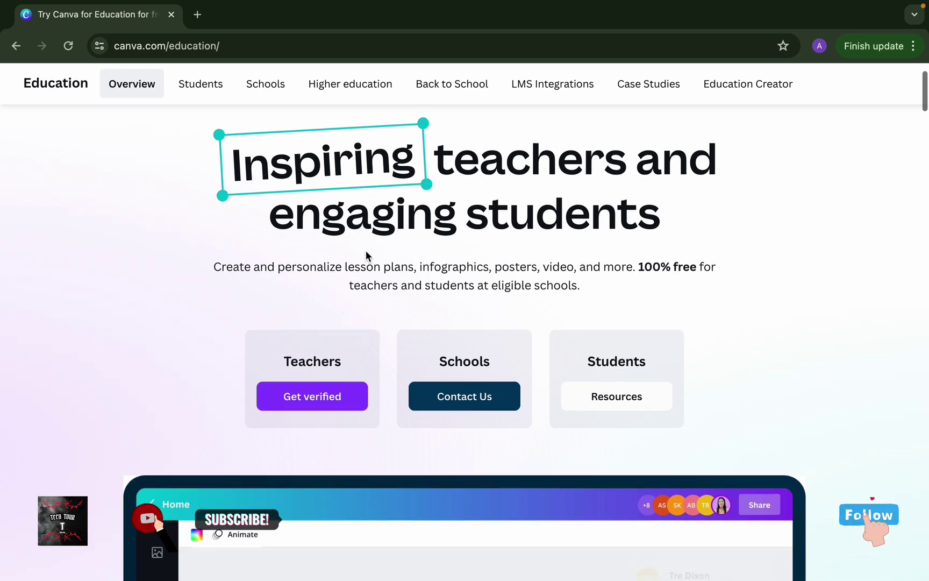
pyautogui.scroll(-3, 366, 253)
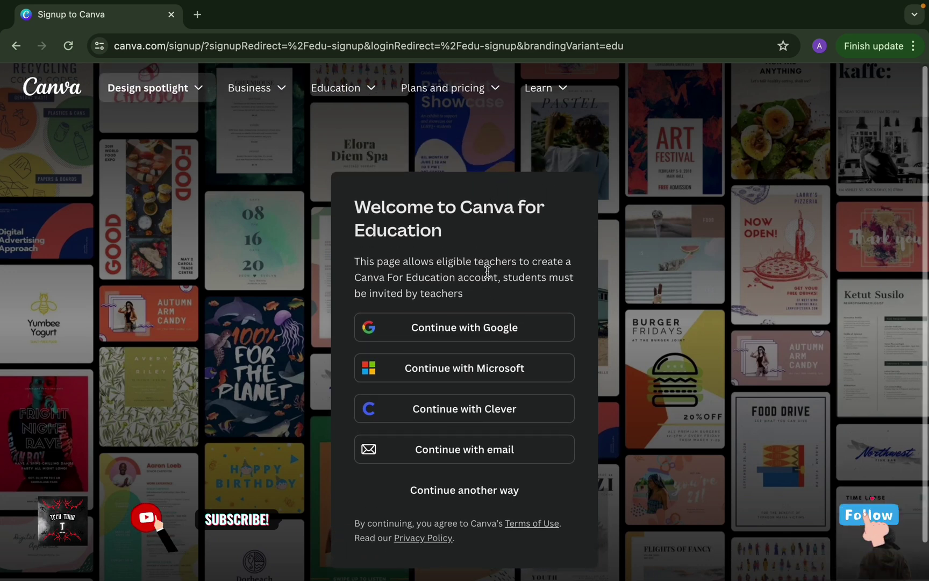
# Sign in to Canva via Google with a different school account and approve access.
pyautogui.click(447, 337)
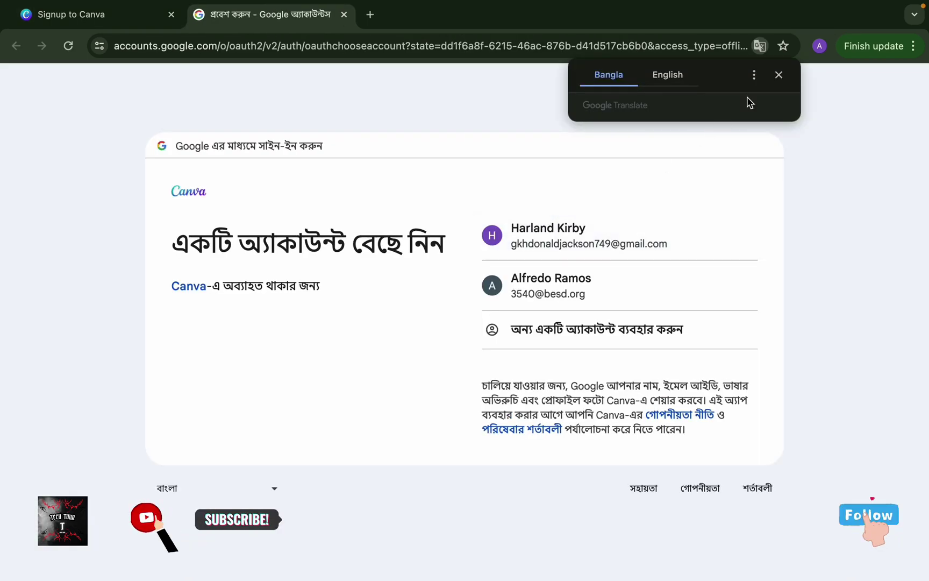
pyautogui.click(779, 76)
pyautogui.click(543, 337)
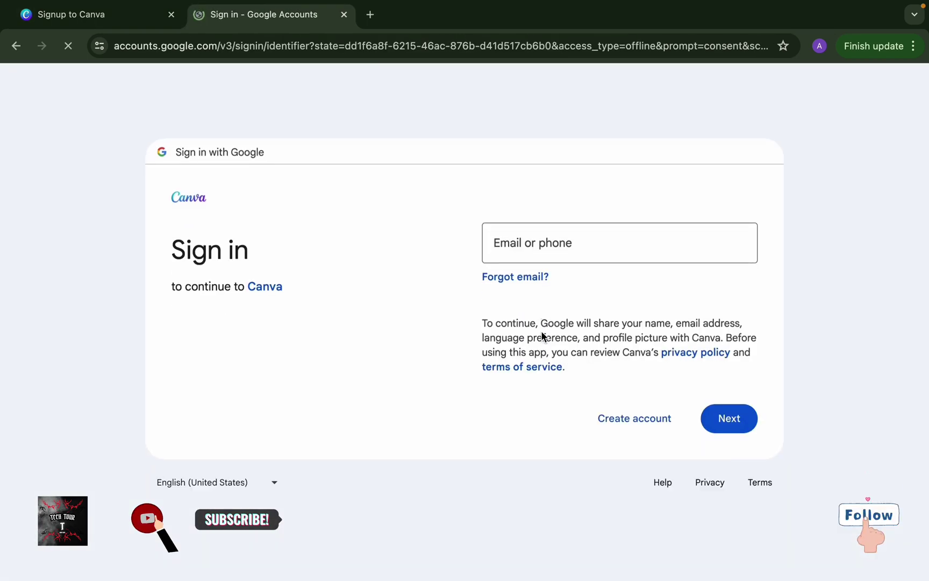
pyautogui.click(560, 242)
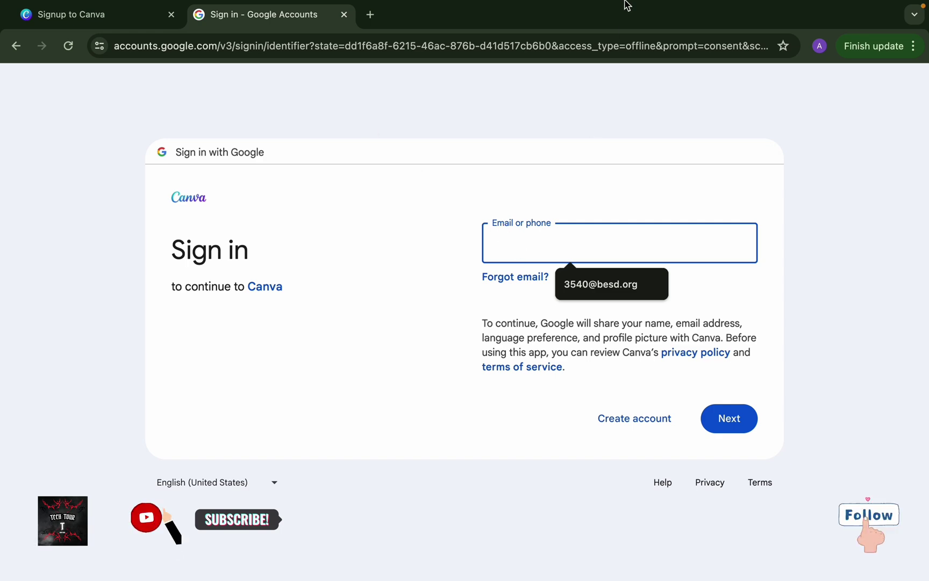
pyautogui.moveTo(625, 5)
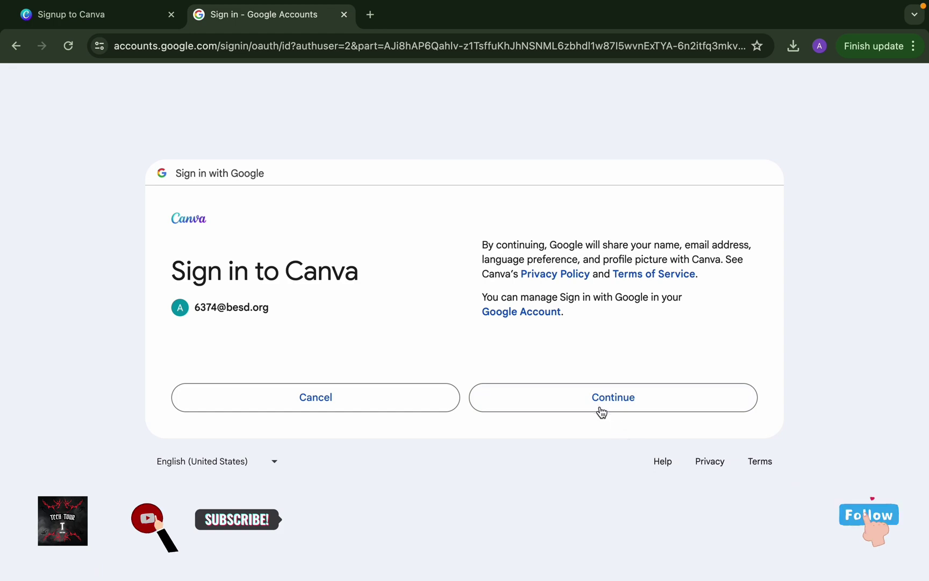
pyautogui.click(601, 410)
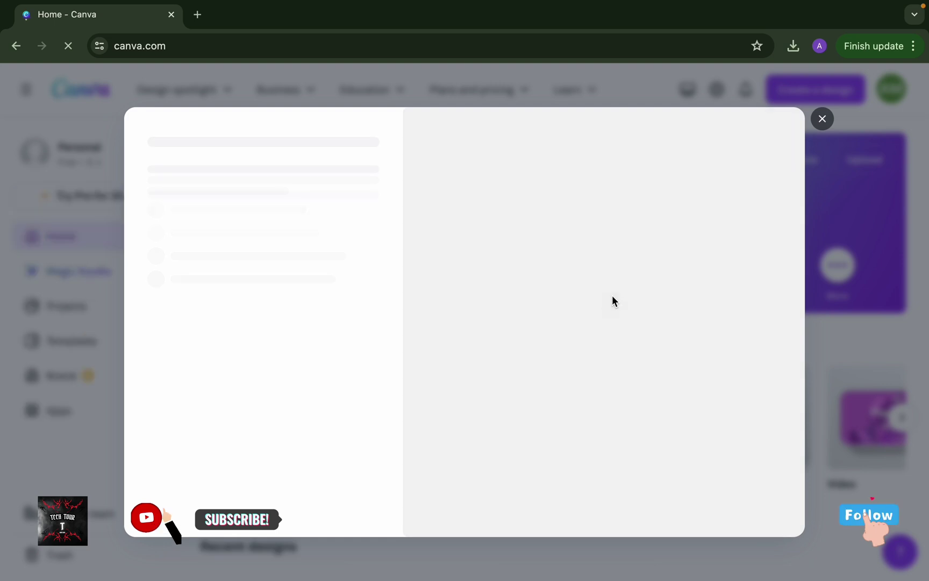
# Enter 'adarshas' as the school name.
pyautogui.scroll(-3, 235, 378)
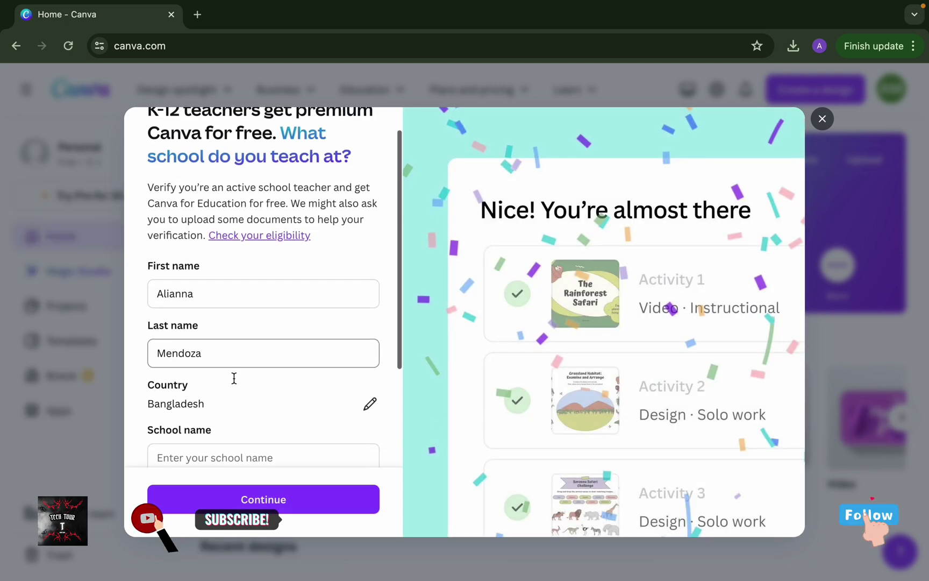
pyautogui.scroll(-3, 293, 298)
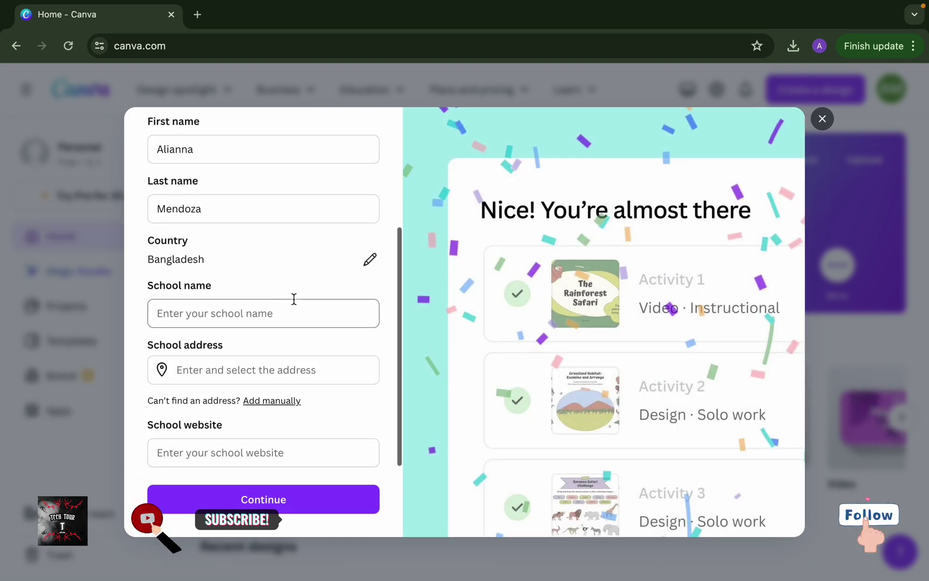
pyautogui.click(279, 316)
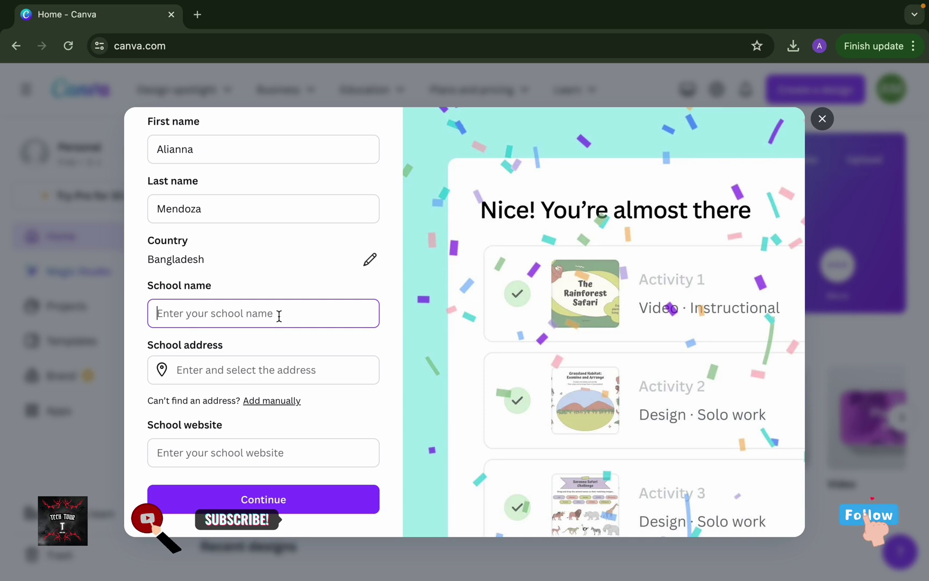
pyautogui.write('ad')
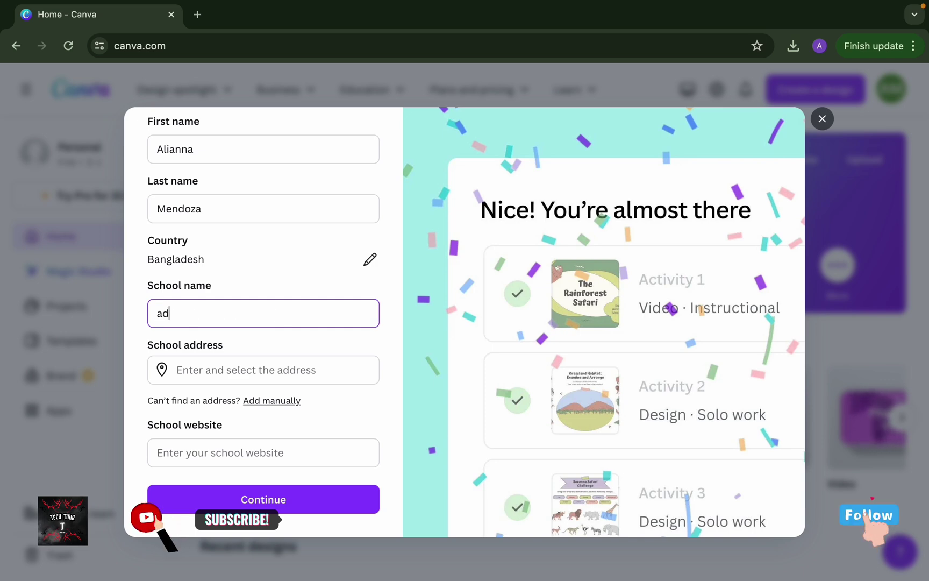
pyautogui.write('arsg')
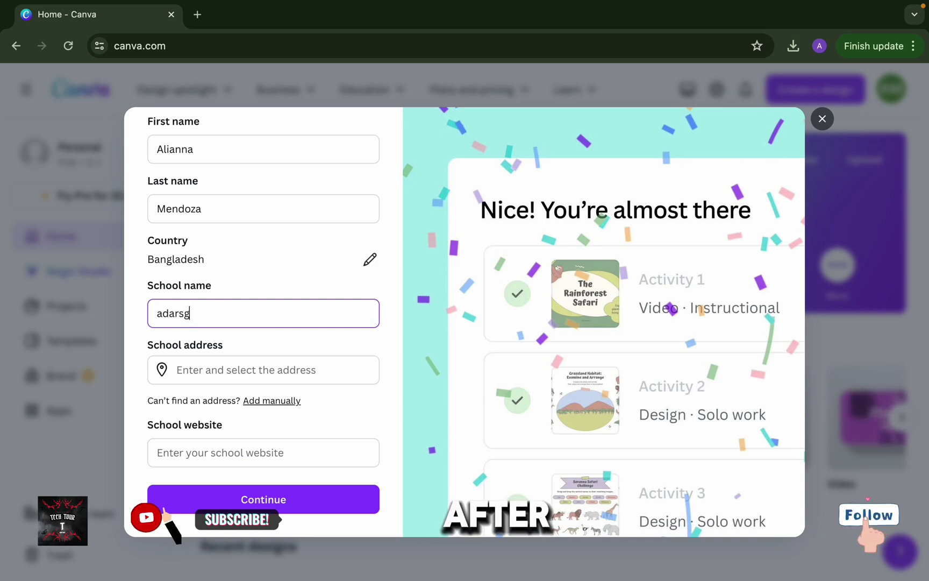
pyautogui.write('has')
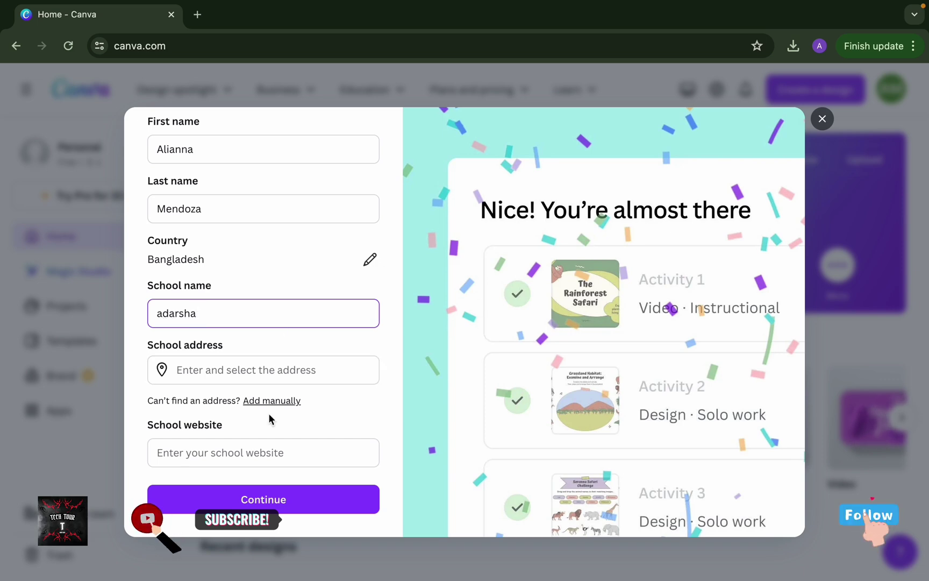
pyautogui.click(277, 375)
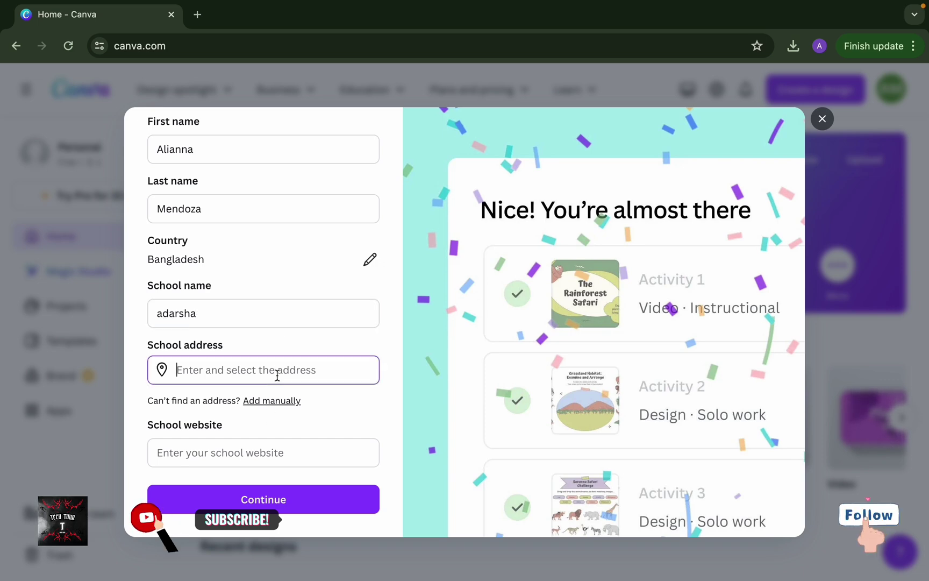
pyautogui.write('d')
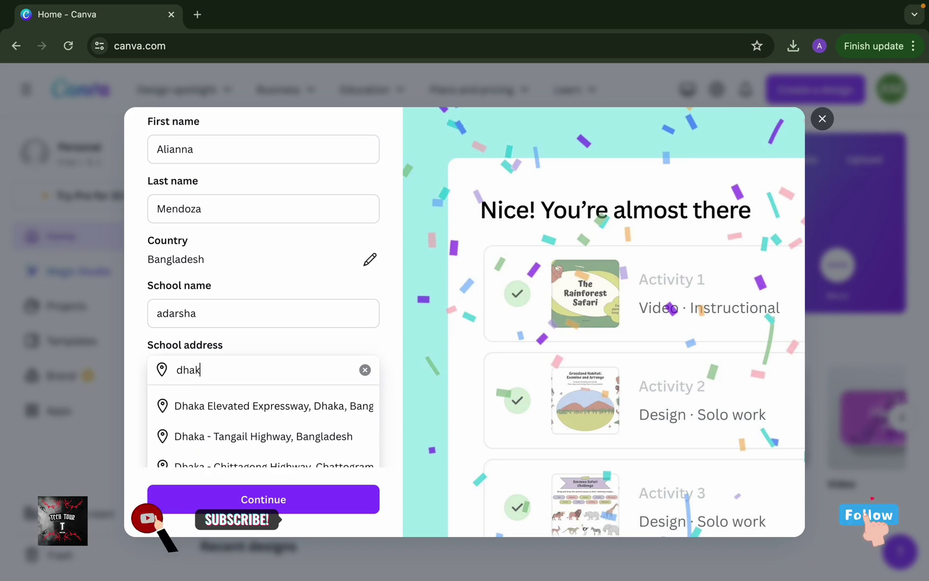
pyautogui.write('hak')
pyautogui.click(279, 409)
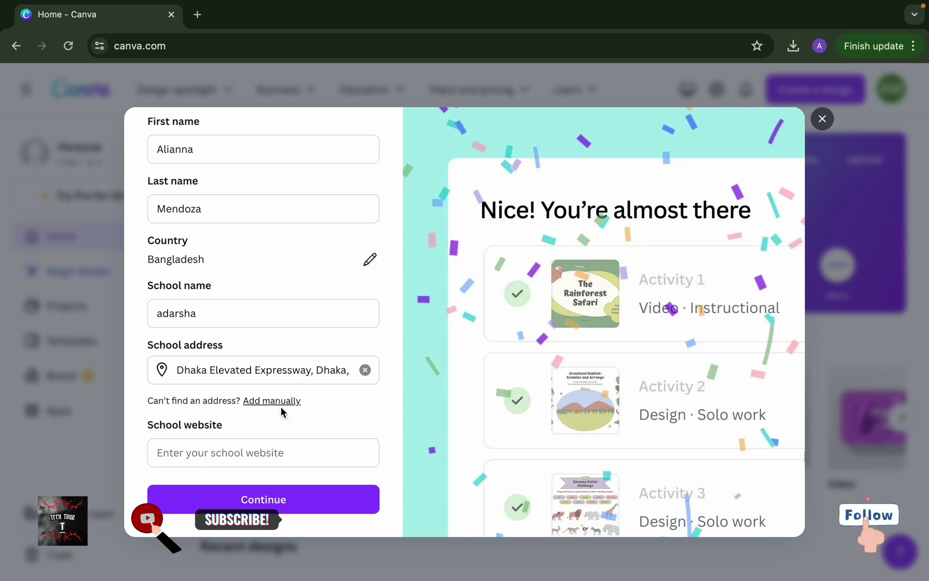
pyautogui.click(235, 455)
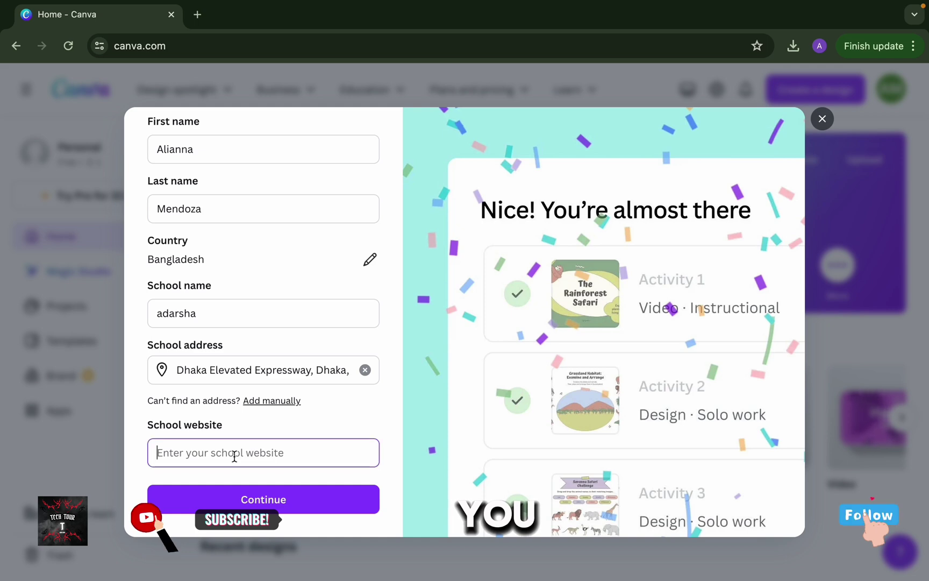
pyautogui.write('www.')
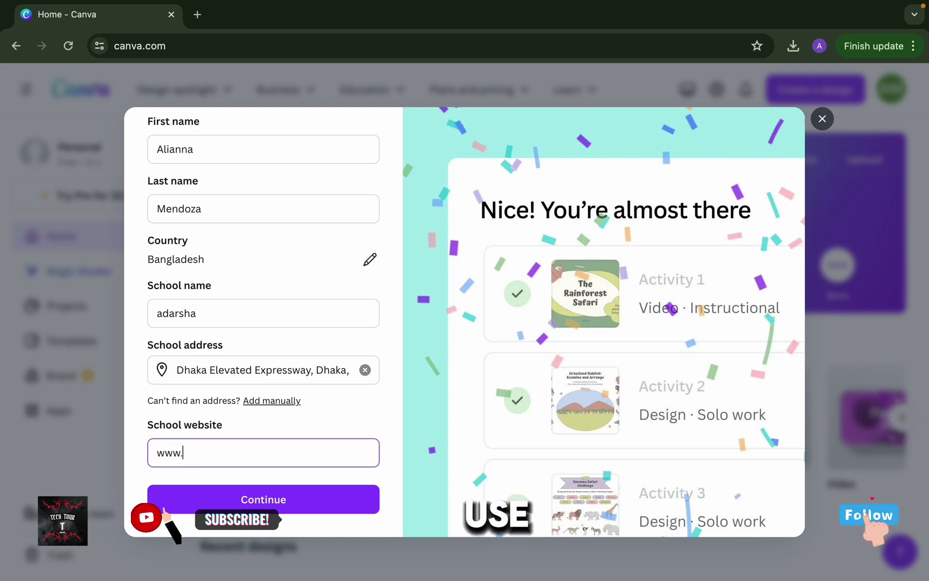
pyautogui.write('adarsha')
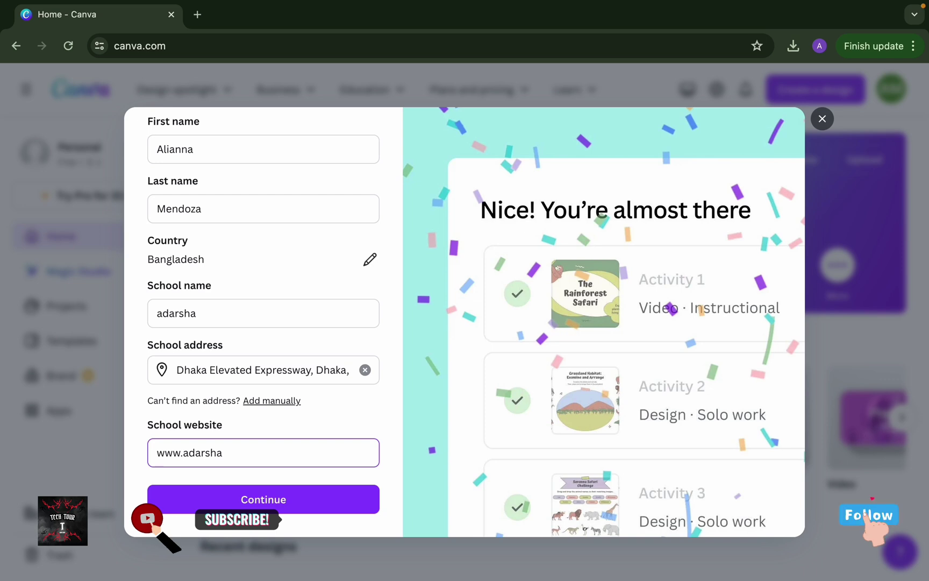
pyautogui.write('.com')
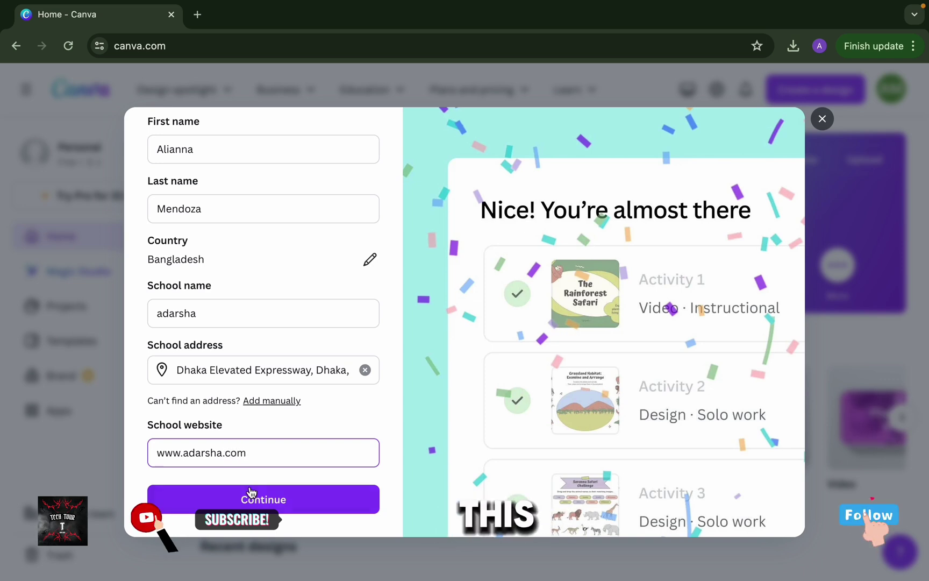
pyautogui.click(251, 493)
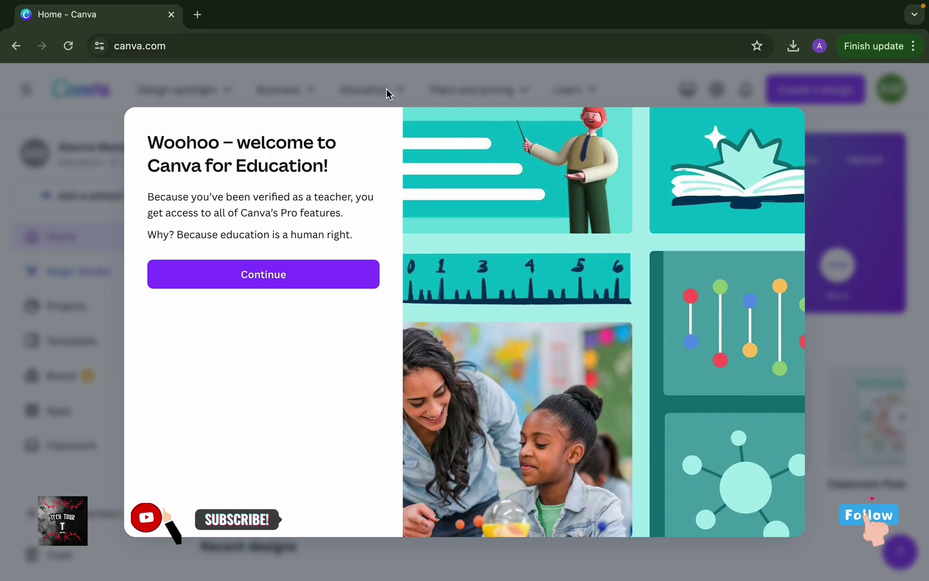
# Dismiss the welcome, skip inviting students, close the teacher tip, and scroll the home page.
pyautogui.click(242, 273)
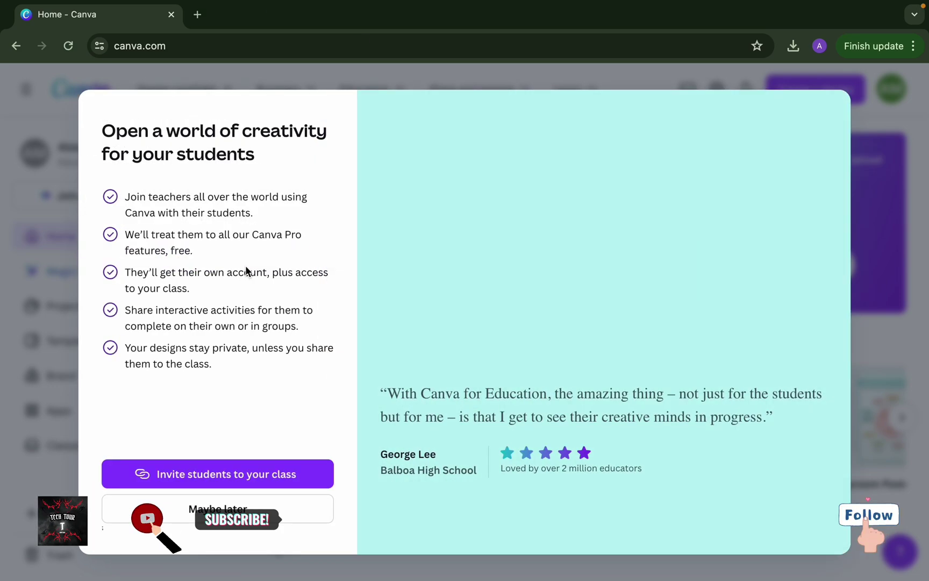
pyautogui.click(318, 509)
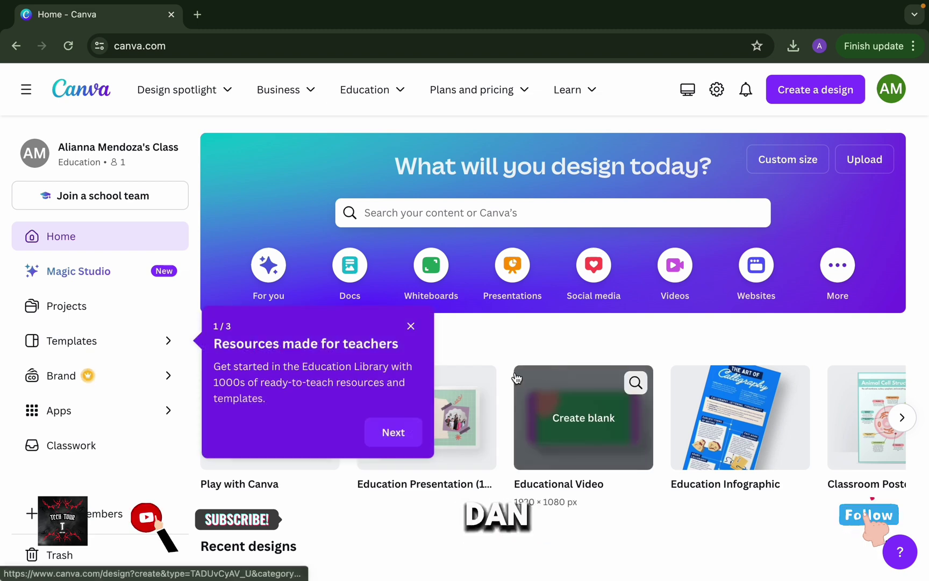
pyautogui.click(411, 329)
pyautogui.scroll(-1, 474, 338)
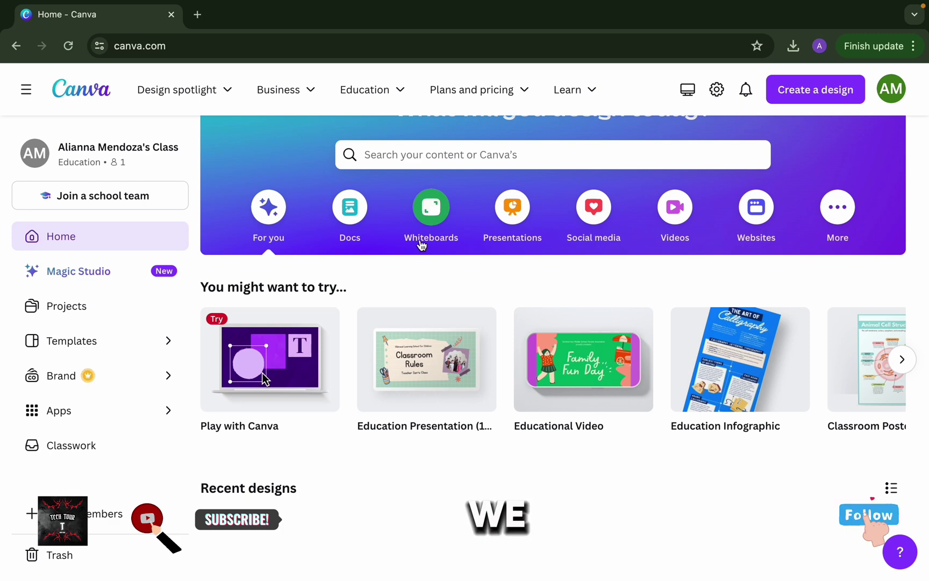
pyautogui.scroll(-3, 422, 245)
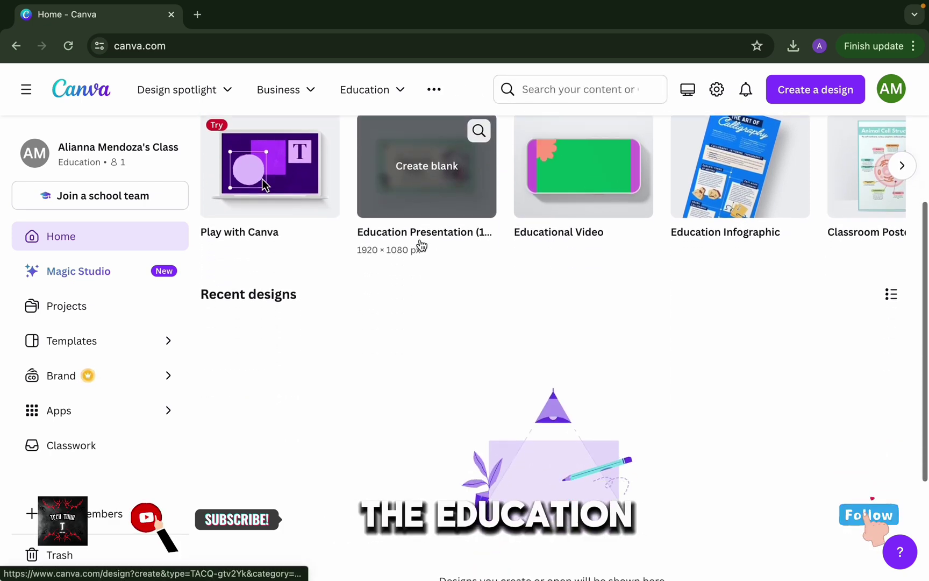
pyautogui.scroll(4, 421, 245)
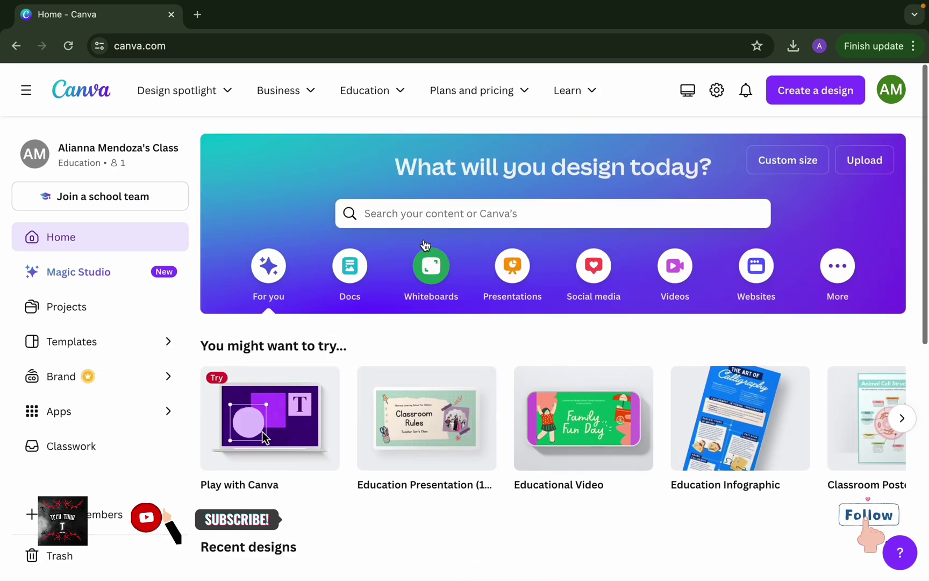
pyautogui.scroll(-5, 666, 271)
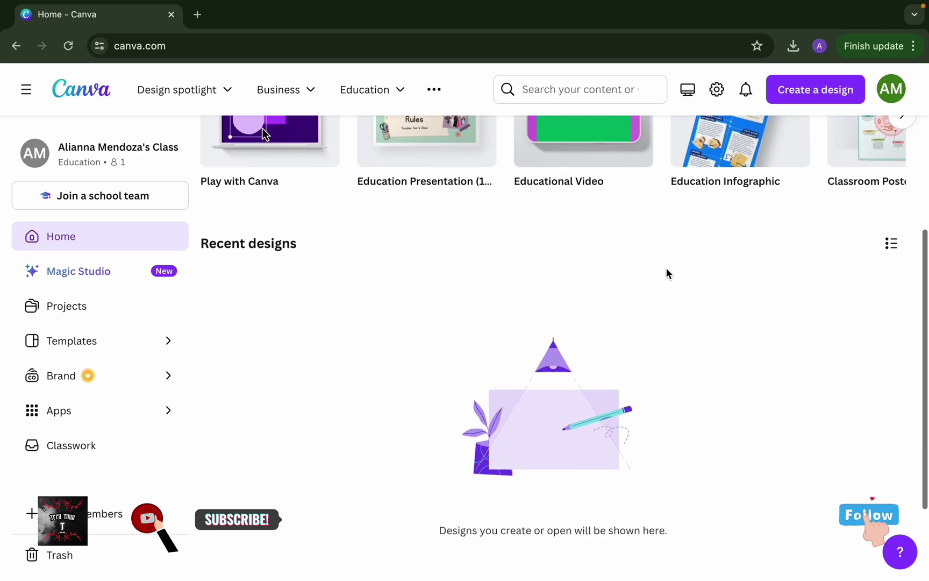
# Look at the Invite via Email option in Invite people, then close the dialog.
pyautogui.click(102, 526)
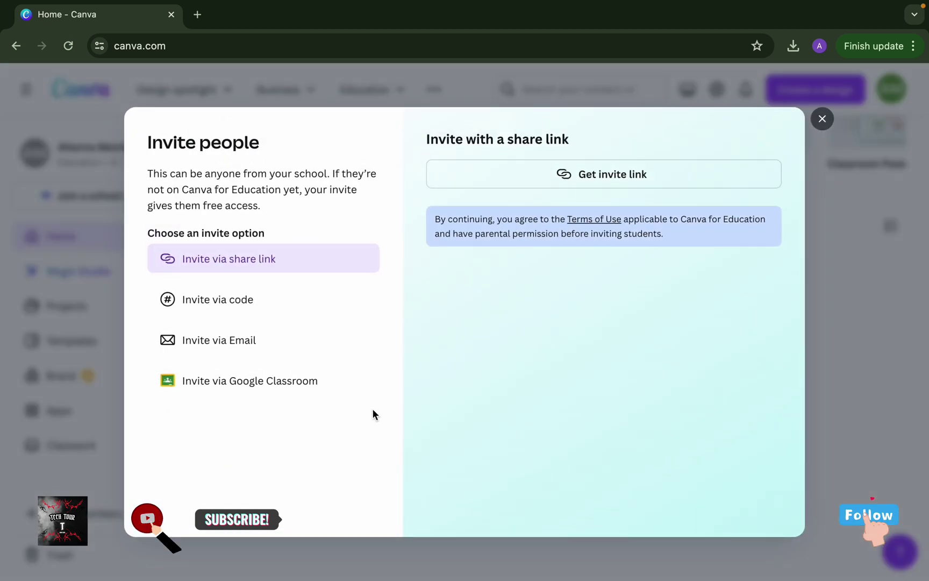
pyautogui.click(233, 353)
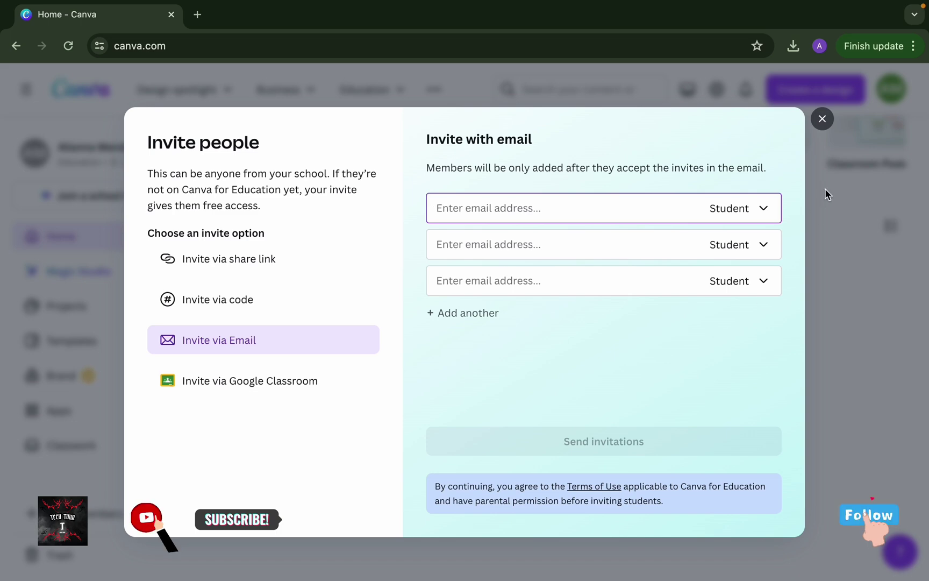
pyautogui.click(821, 120)
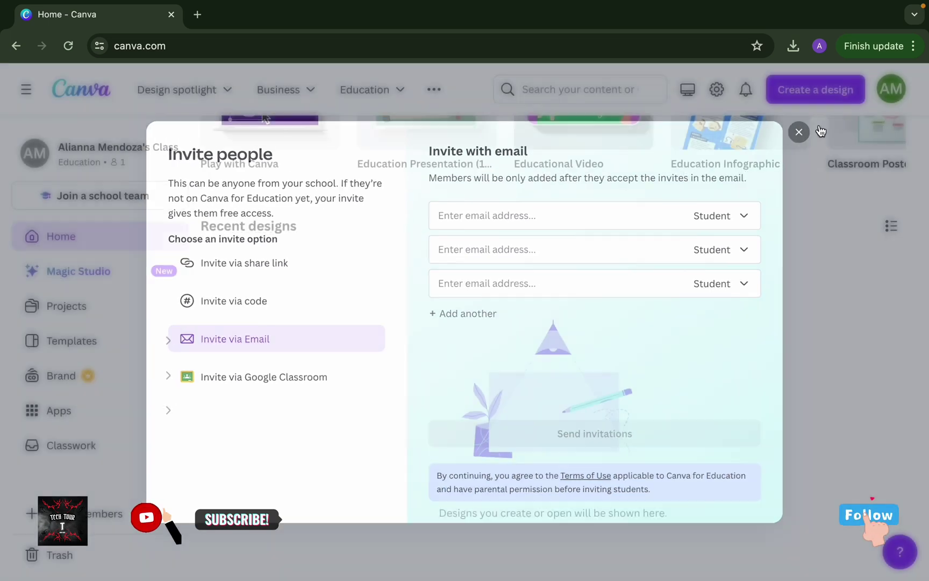
pyautogui.scroll(6, 415, 236)
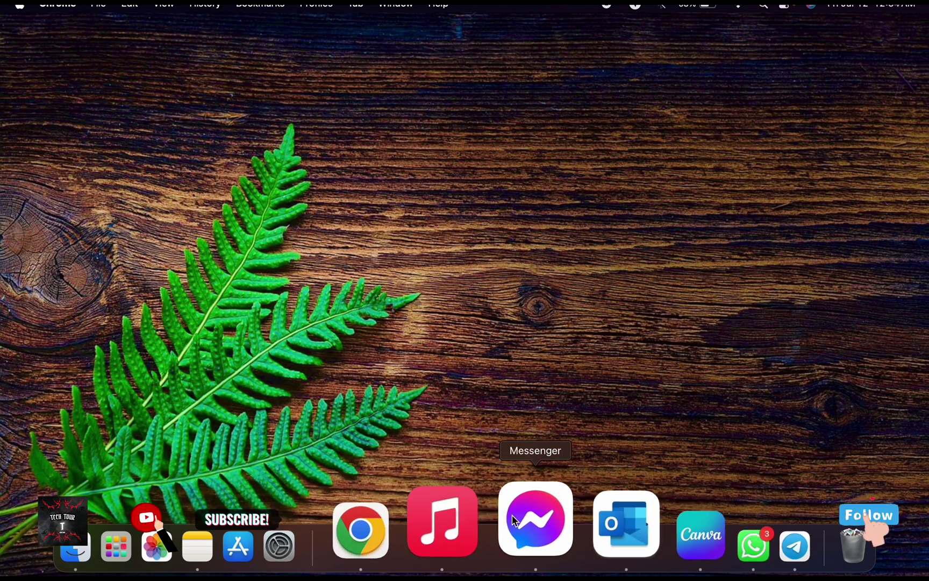
# Launch Chrome with the first profile and load canva.com.
pyautogui.click(454, 525)
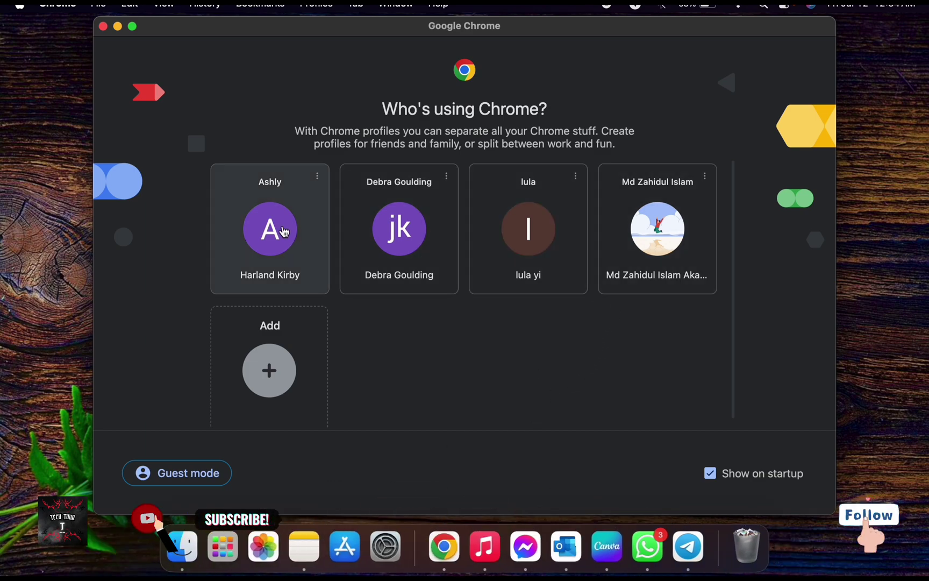
pyautogui.click(277, 231)
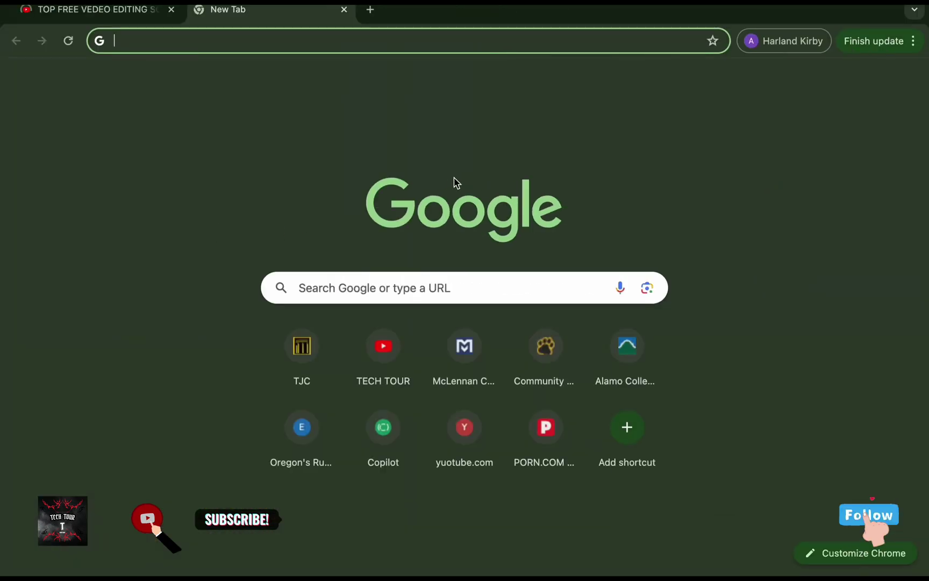
pyautogui.click(296, 41)
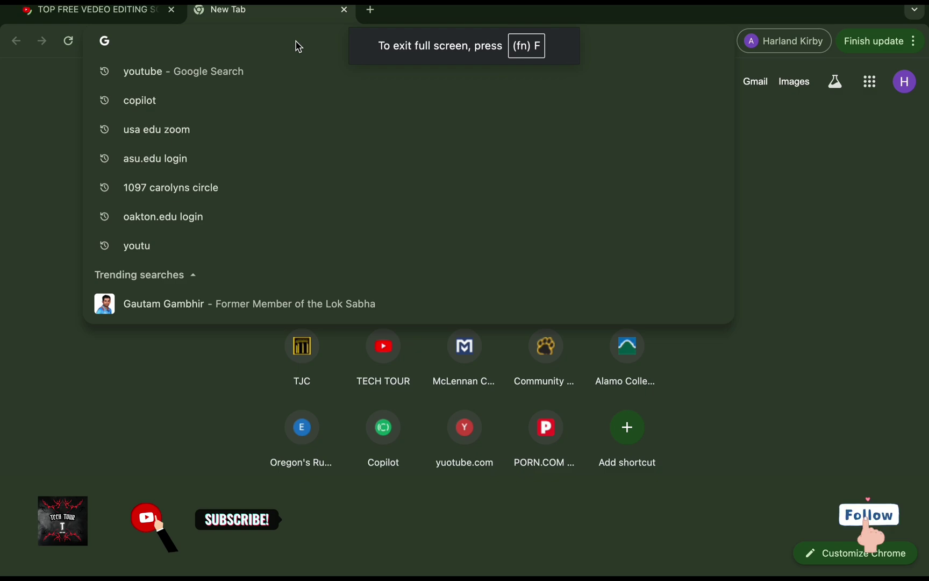
pyautogui.write('v')
pyautogui.press('Escape')
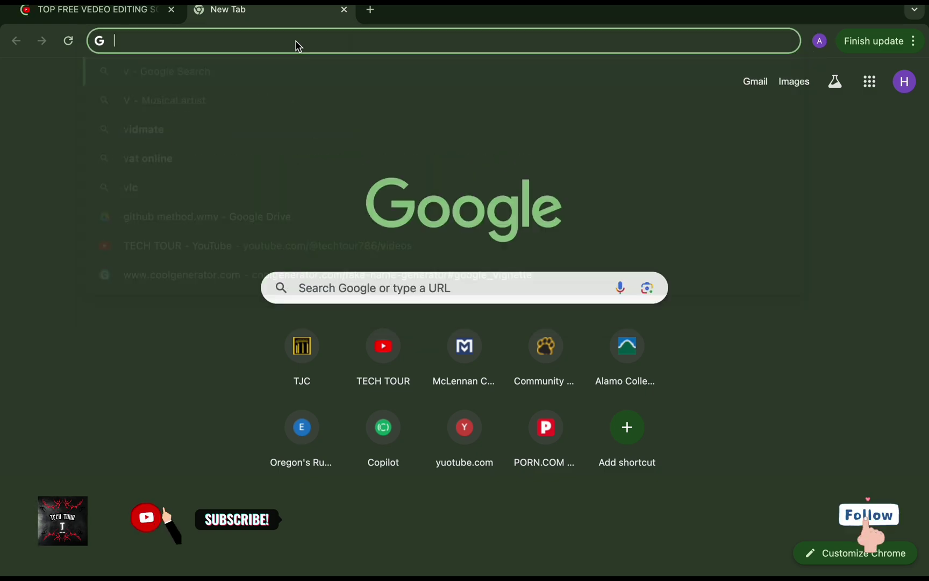
pyautogui.write('canv')
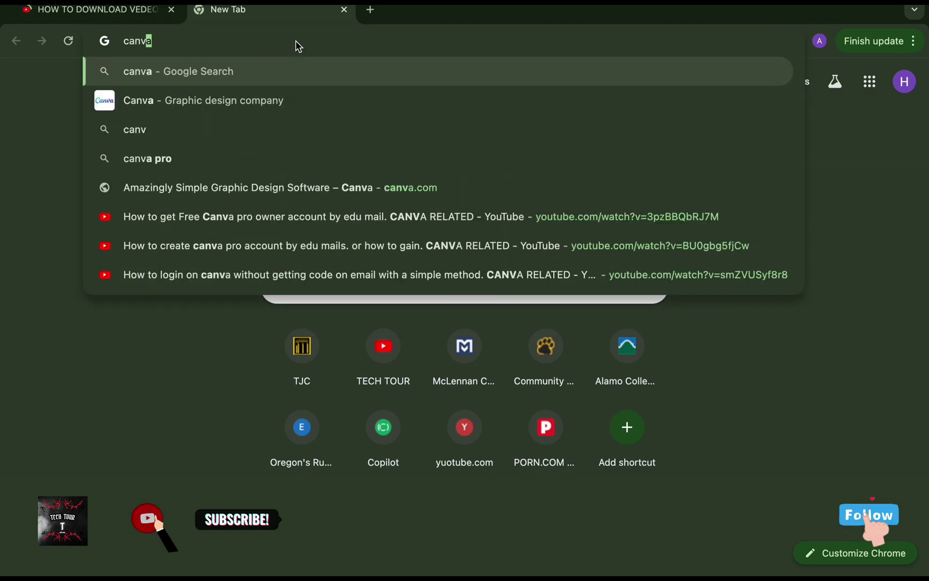
pyautogui.write('a.com')
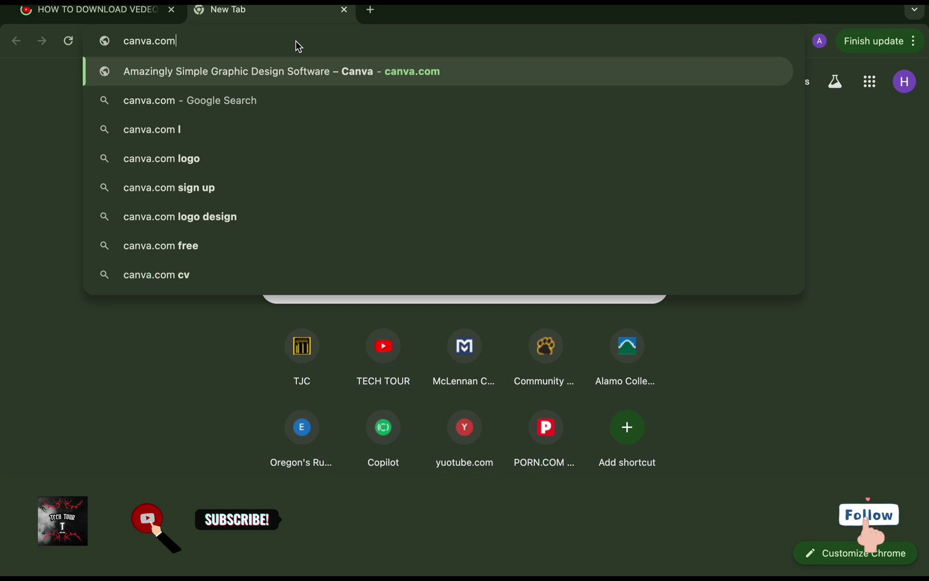
pyautogui.press('Return')
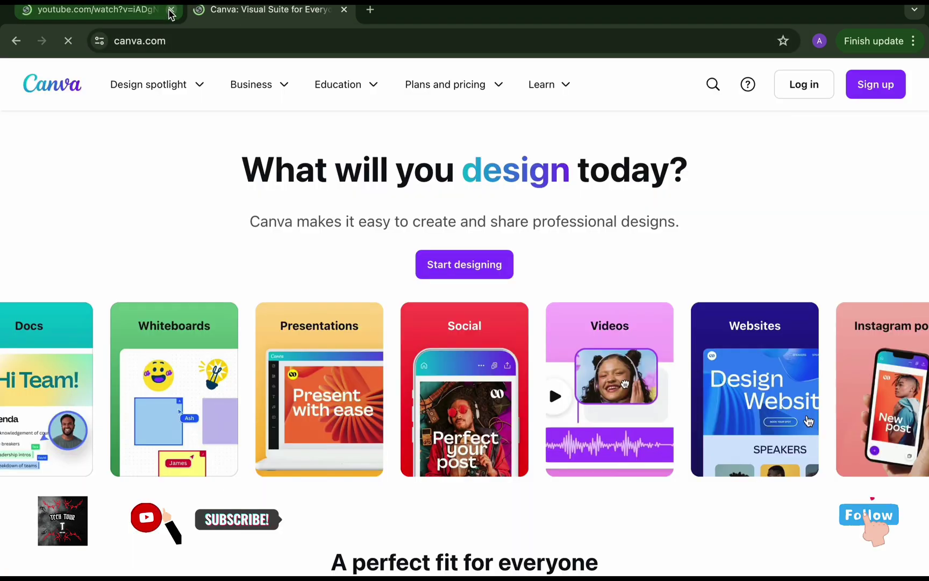
# Close the YouTube tab, dismiss the Google prompt, and log in with Google.
pyautogui.click(171, 10)
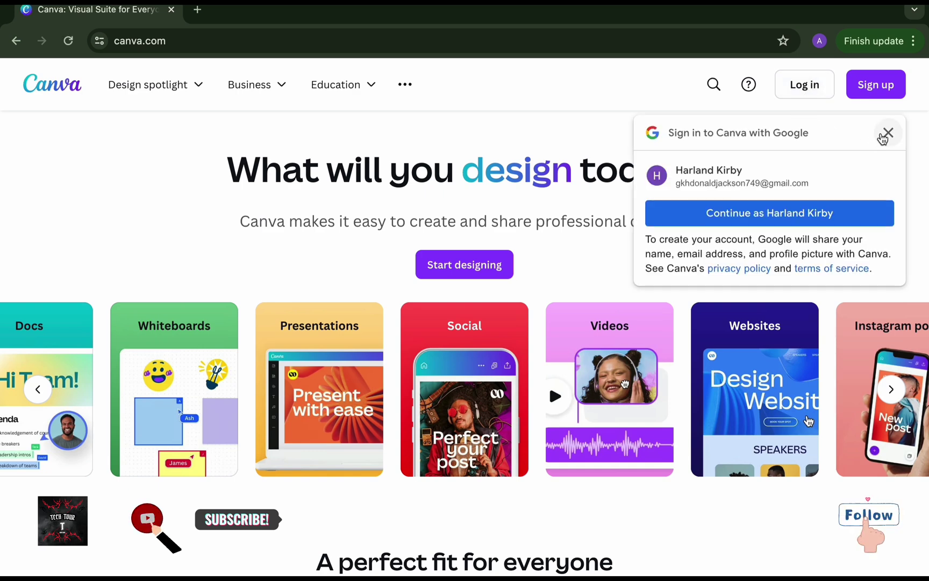
pyautogui.click(888, 133)
pyautogui.click(811, 88)
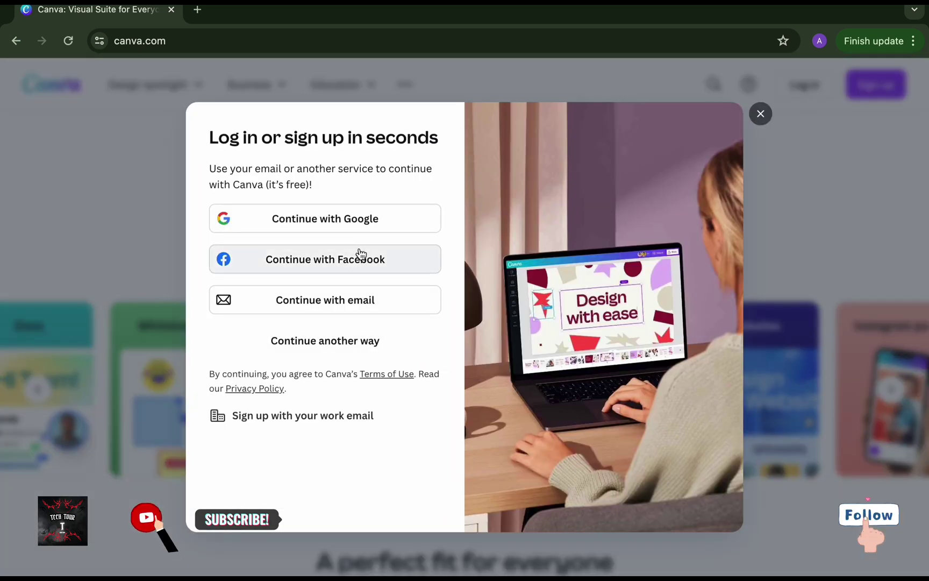
pyautogui.click(346, 225)
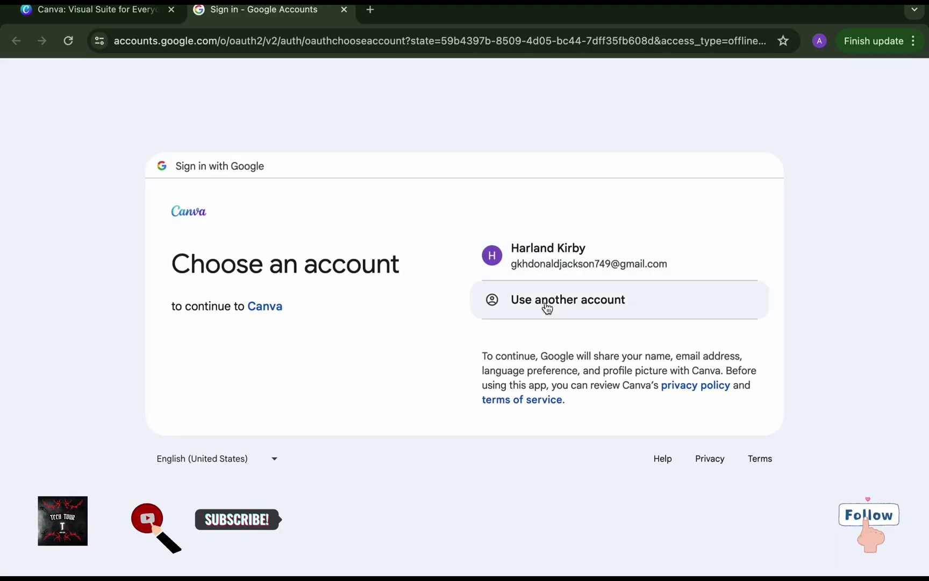
# Choose a different Google account and enter the school account's email address.
pyautogui.click(545, 304)
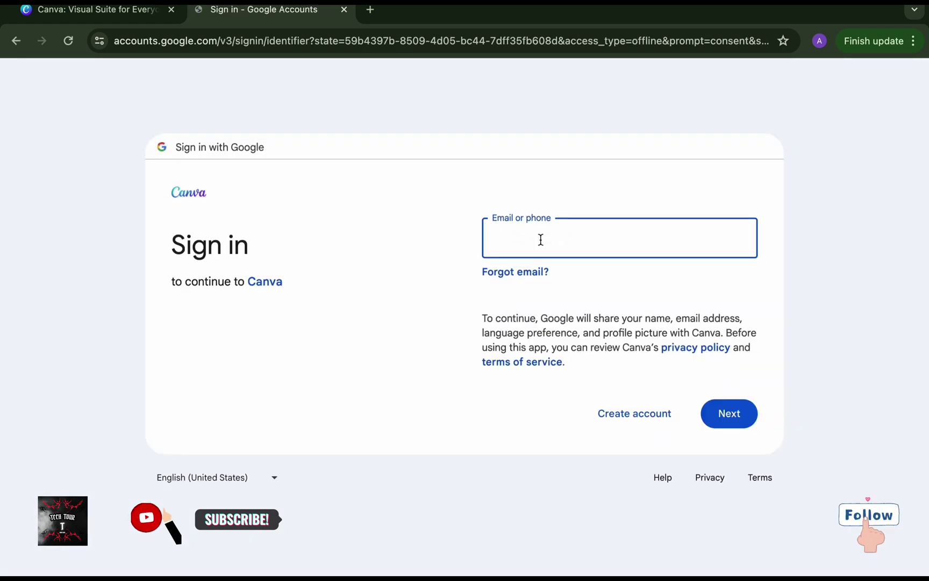
pyautogui.hotkey('ctrl', 'v')
pyautogui.moveTo(590, 240); pyautogui.dragTo(665, 244)
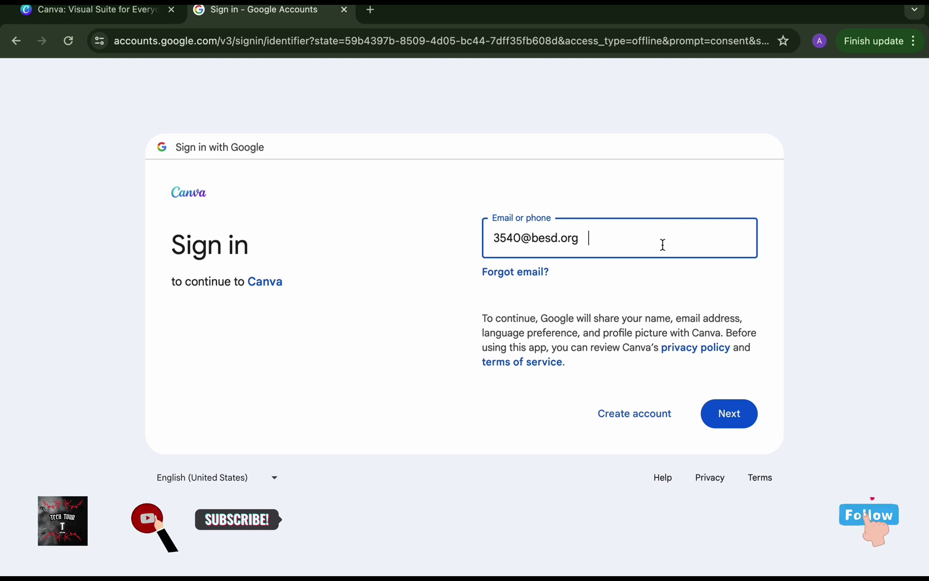
pyautogui.press('Return')
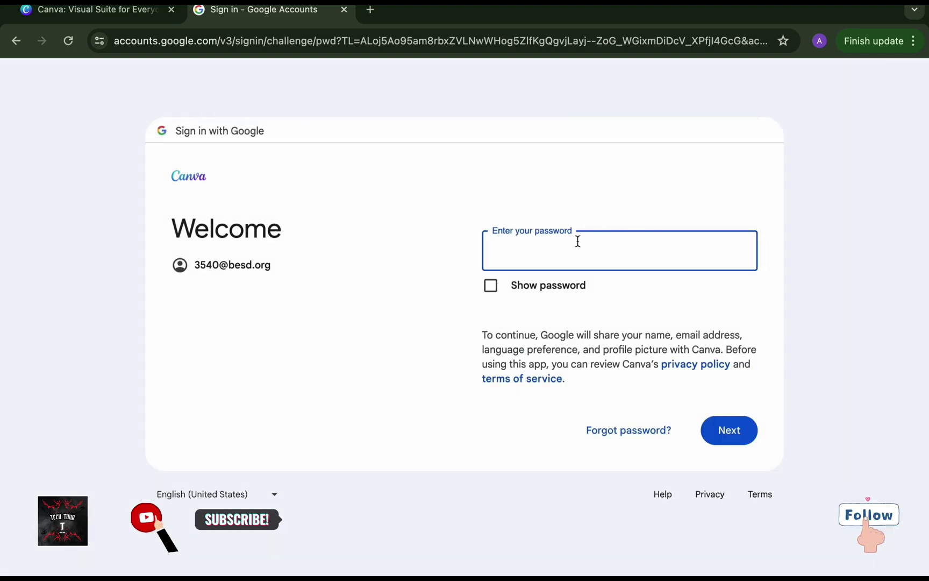
# Submit the school account's password, decline a separate browser profile, and continue to Canva.
pyautogui.click(716, 440)
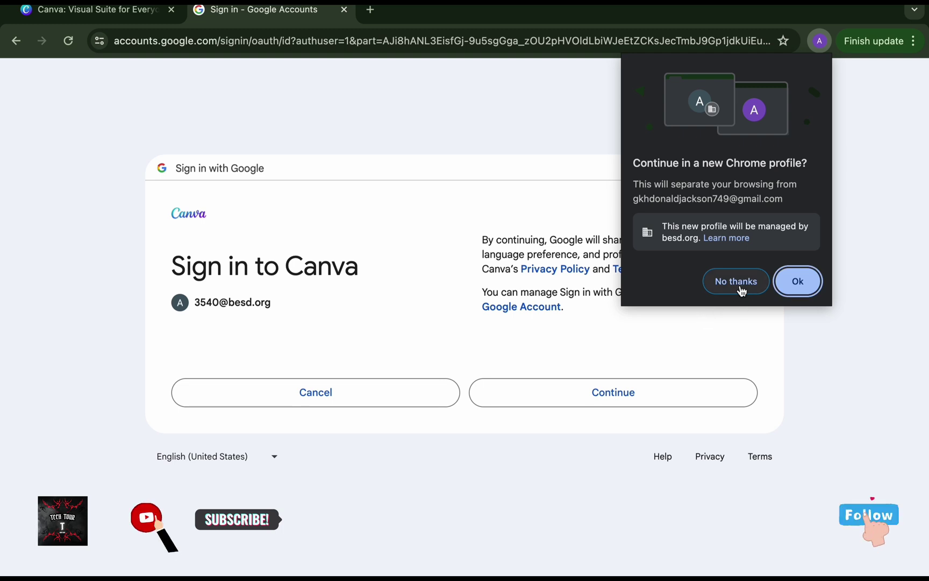
pyautogui.click(741, 291)
pyautogui.click(624, 395)
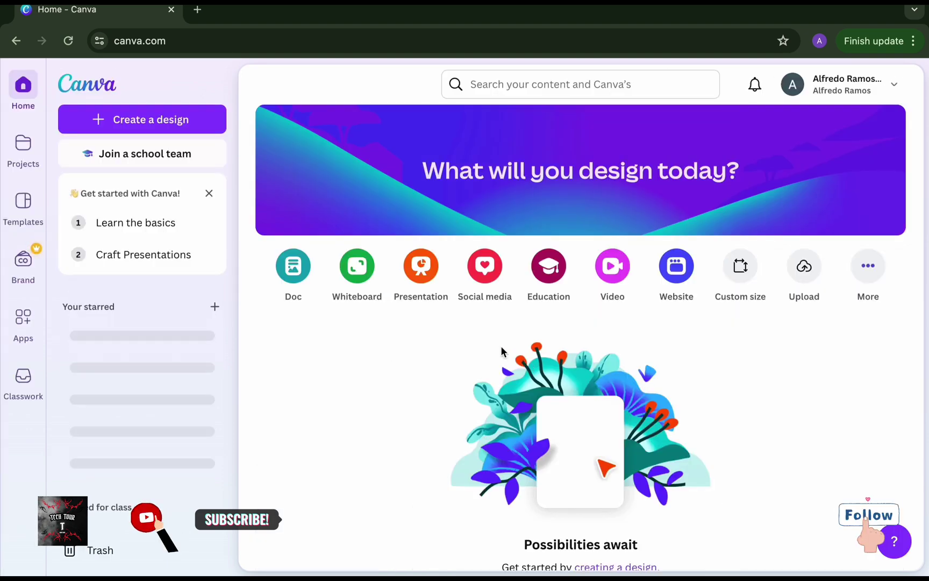
# Dismiss the Get started with Canva, Star designs and folders, and Star for your class tip cards.
pyautogui.click(208, 196)
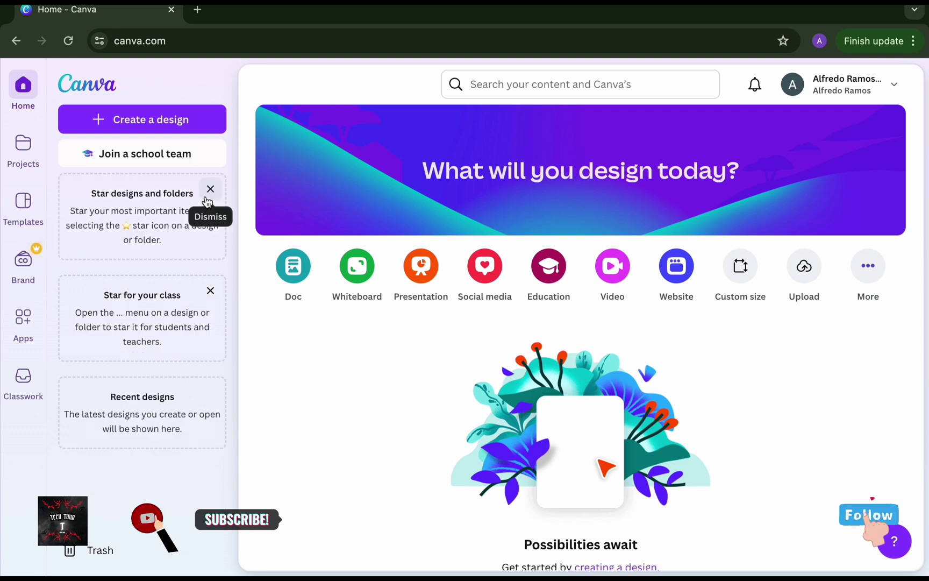
pyautogui.click(206, 198)
pyautogui.click(206, 198)
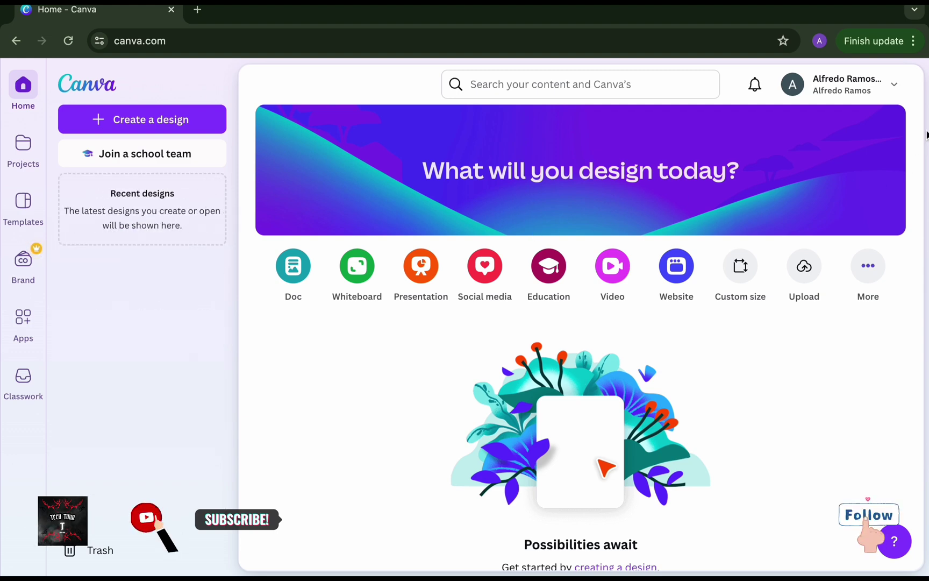
# Bring up the account dropdown menu at the top right of Canva's home page.
pyautogui.click(895, 86)
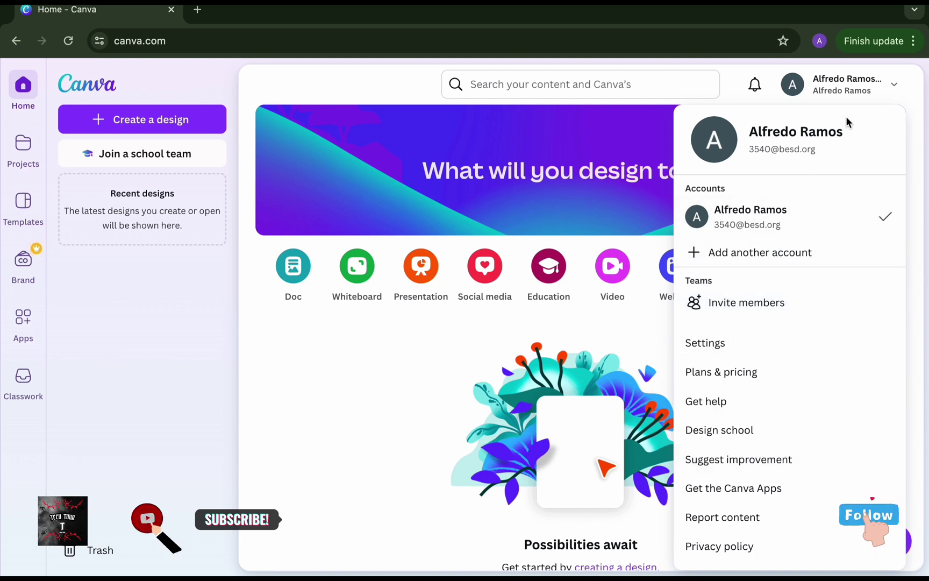
pyautogui.click(893, 90)
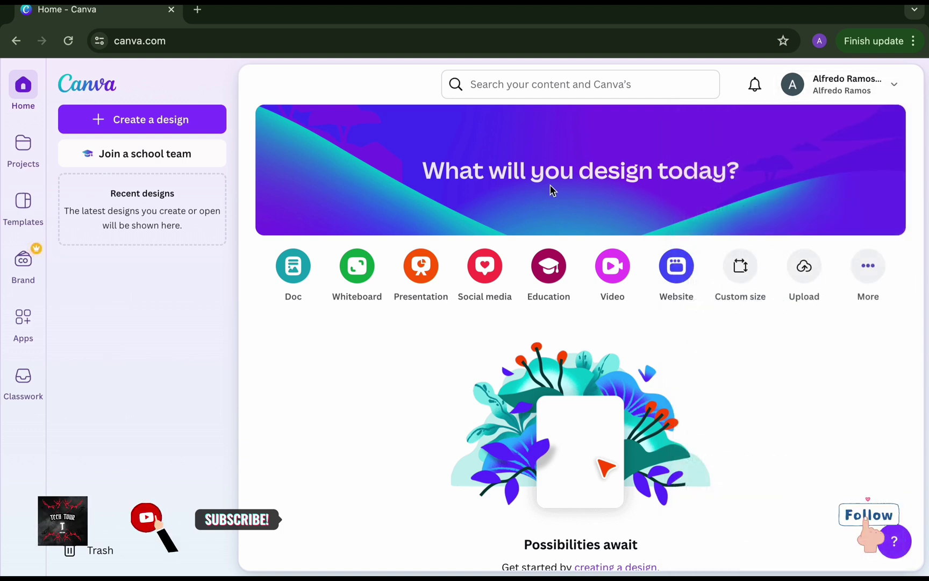
pyautogui.click(871, 94)
pyautogui.scroll(-1, 768, 234)
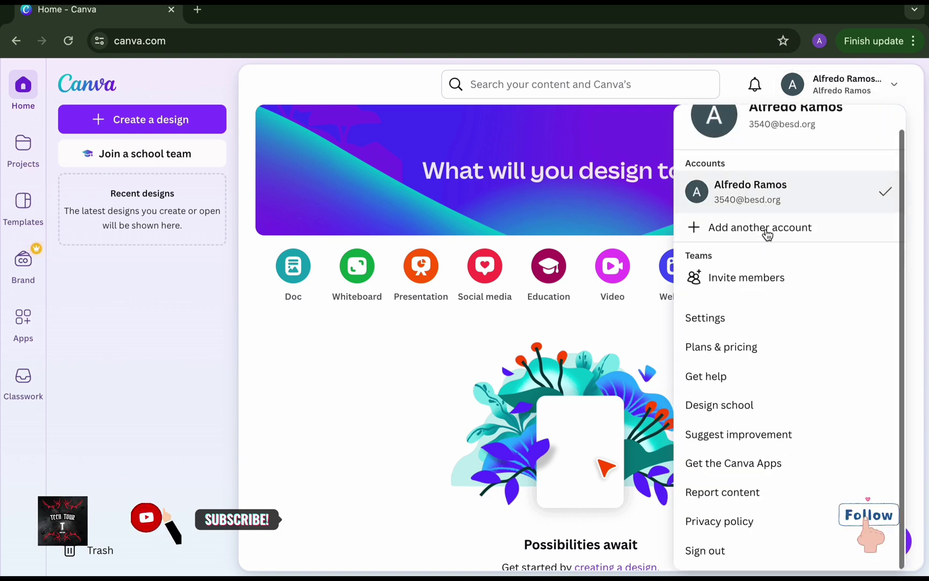
# On Your account settings, put Email address into edit mode and delete the school address.
pyautogui.click(741, 323)
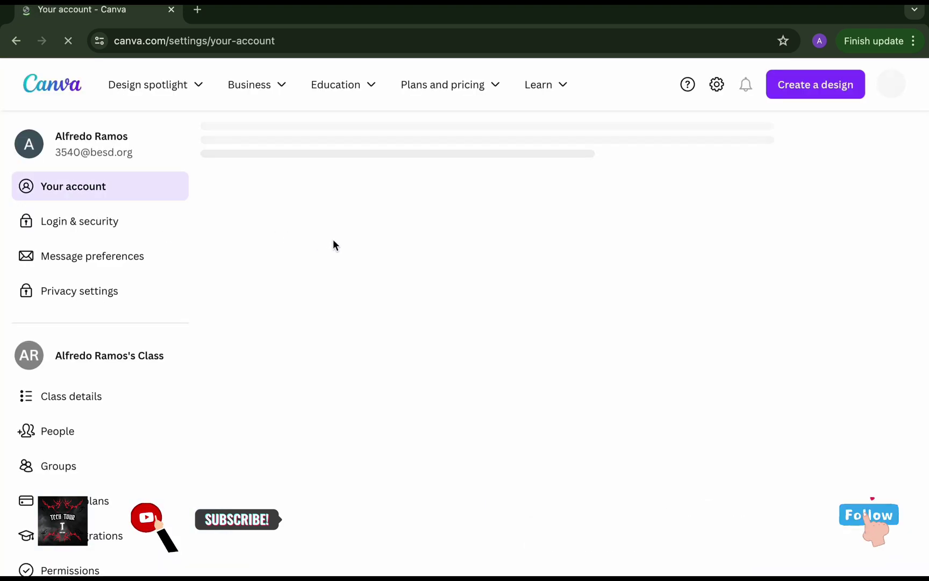
pyautogui.scroll(-2, 326, 226)
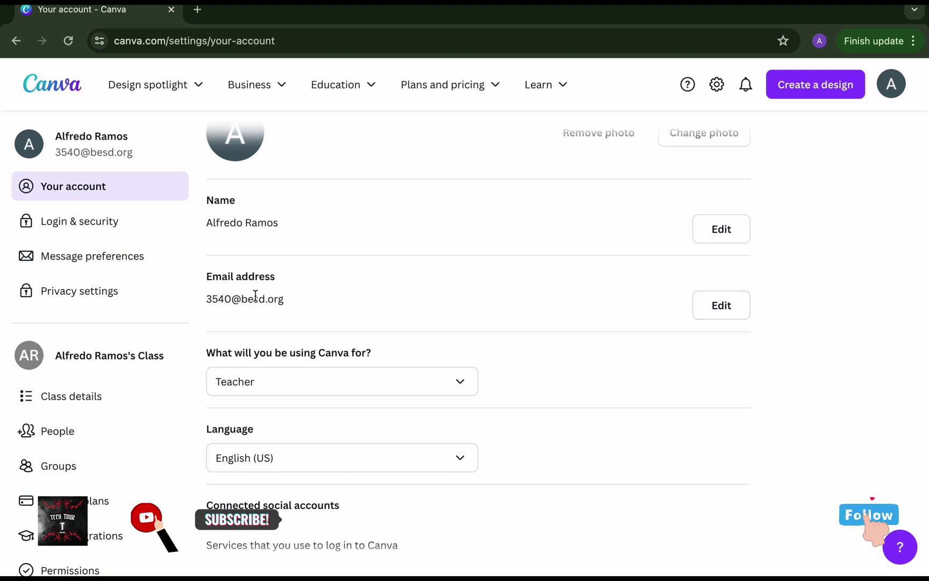
pyautogui.click(710, 306)
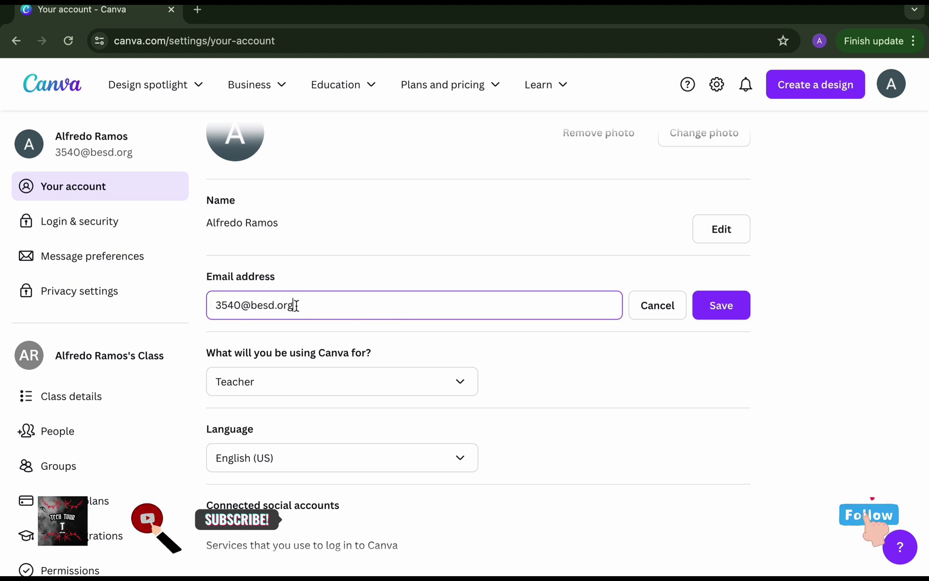
pyautogui.moveTo(219, 305); pyautogui.dragTo(303, 305)
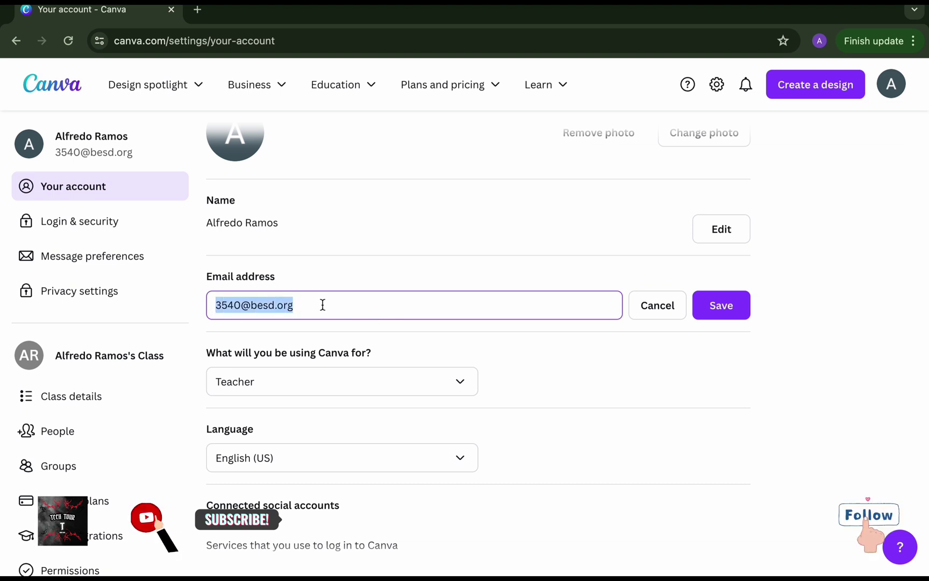
pyautogui.press('BackSpace')
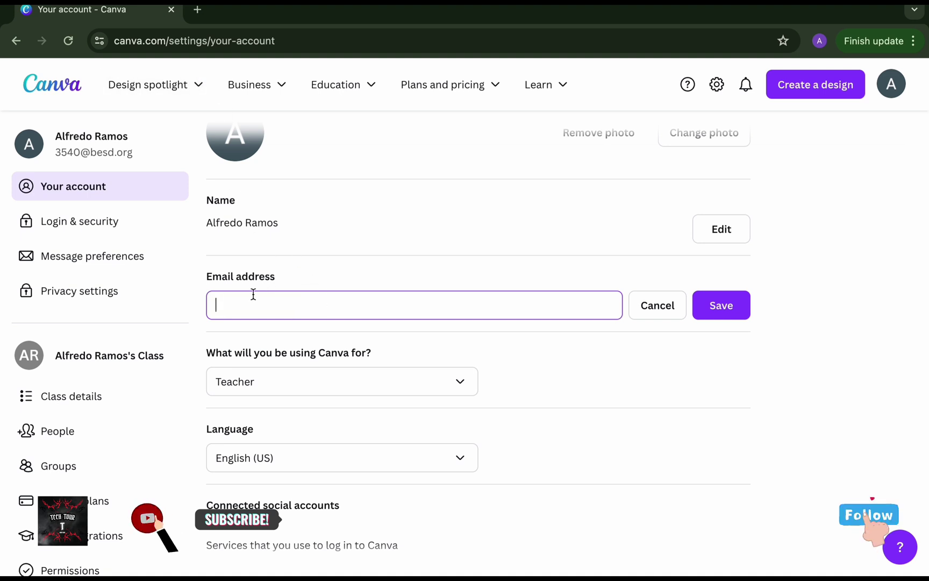
# Open Gmail in a new tab and select the personal Gmail address in the account panel.
pyautogui.click(197, 16)
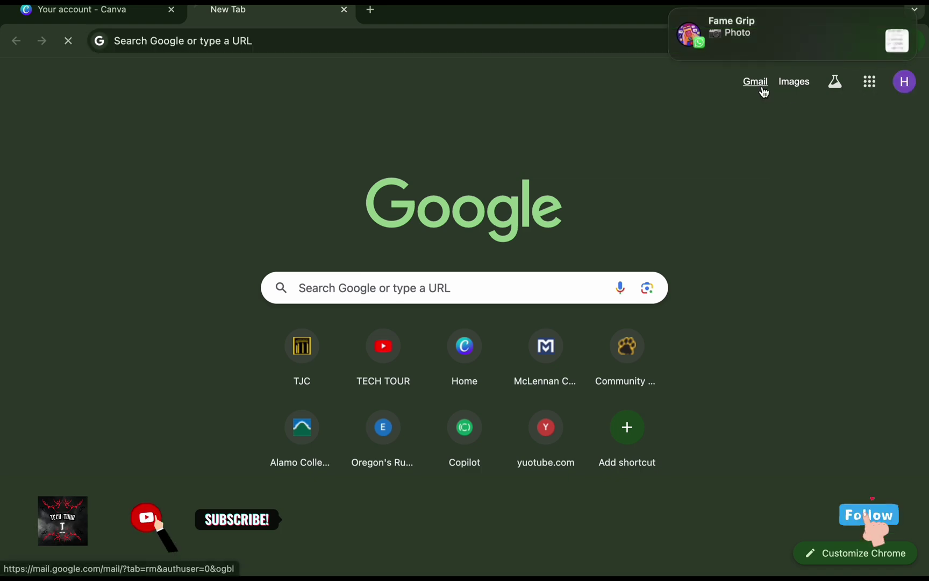
pyautogui.click(761, 90)
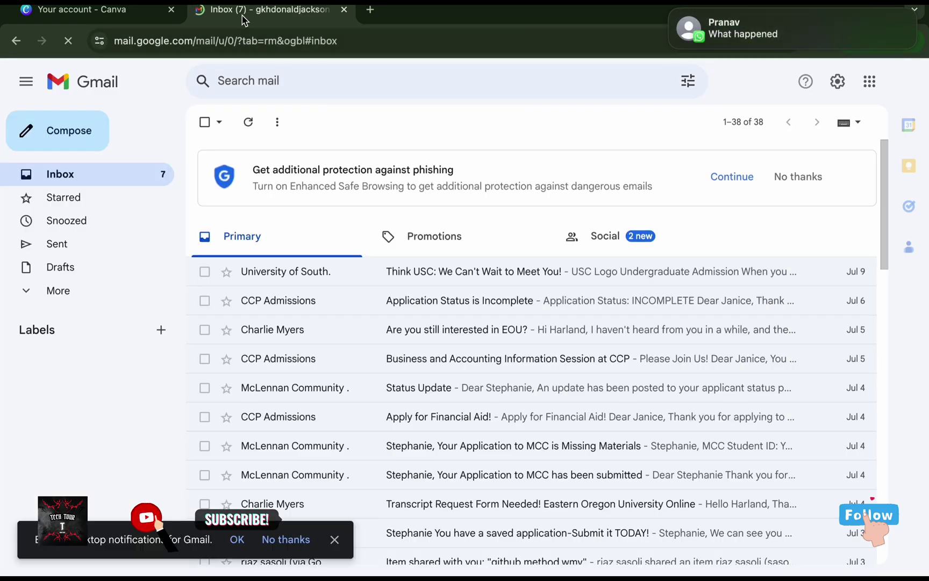
pyautogui.click(903, 83)
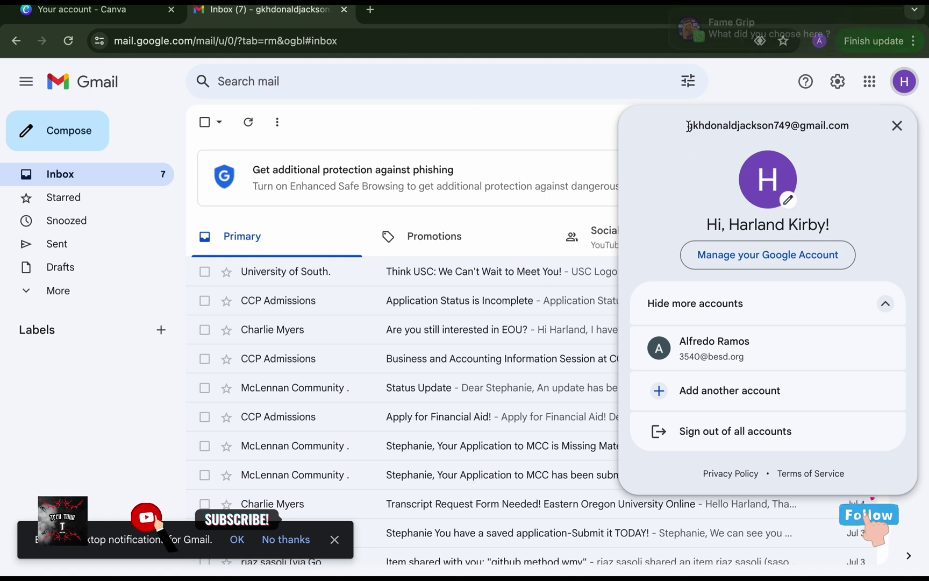
pyautogui.moveTo(690, 127); pyautogui.dragTo(859, 135)
pyautogui.hotkey('ctrl', 'c')
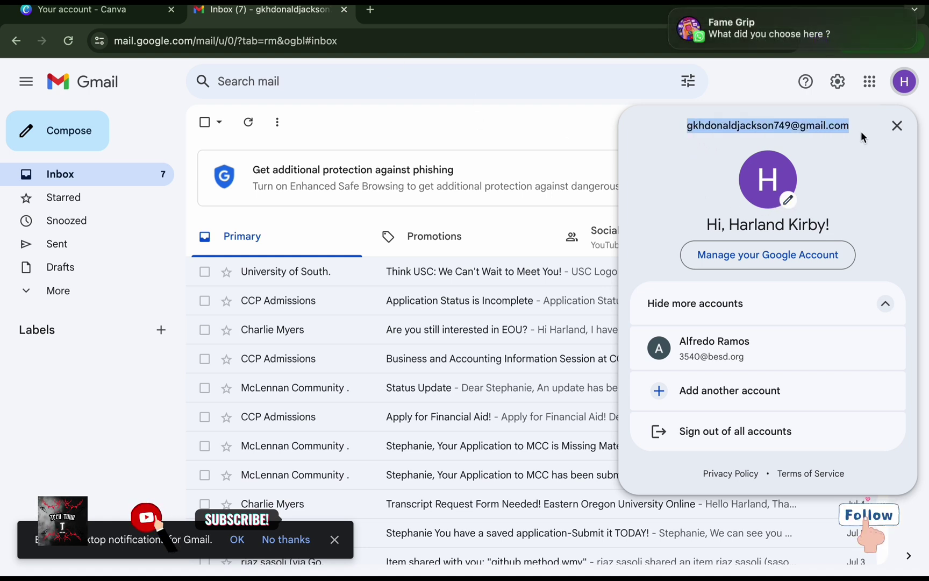
# Paste the personal Gmail address into Canva's Email field, save, and accept the login-change warning.
pyautogui.click(81, 9)
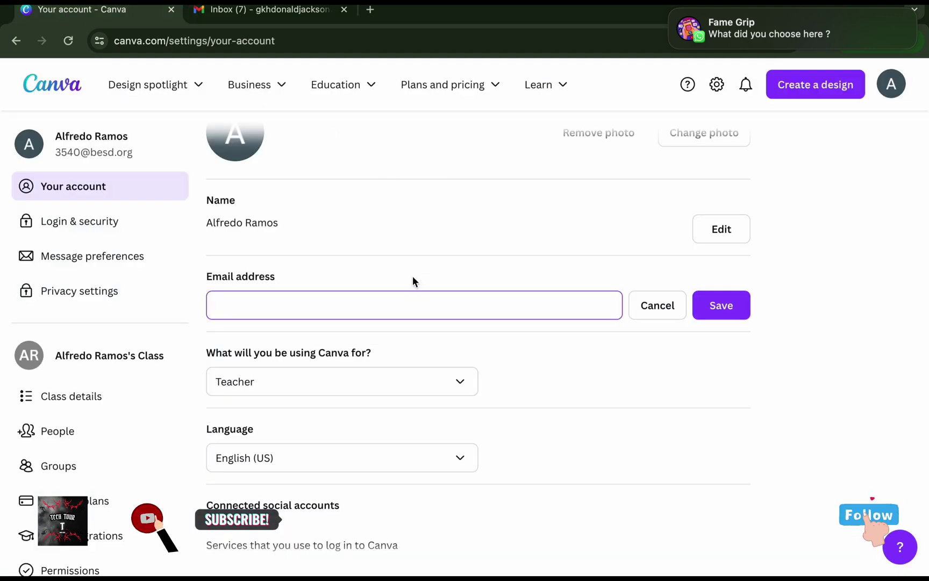
pyautogui.hotkey('ctrl', 'v')
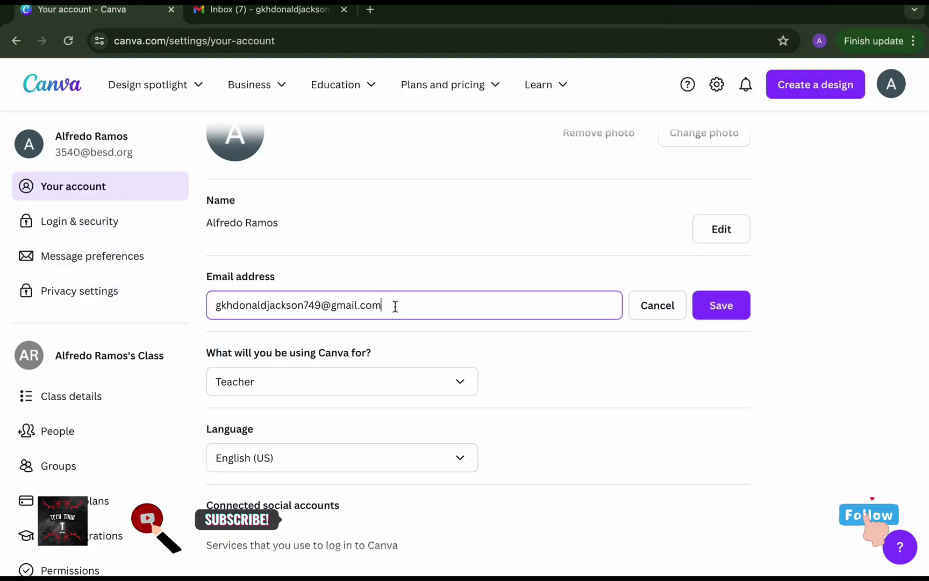
pyautogui.click(711, 311)
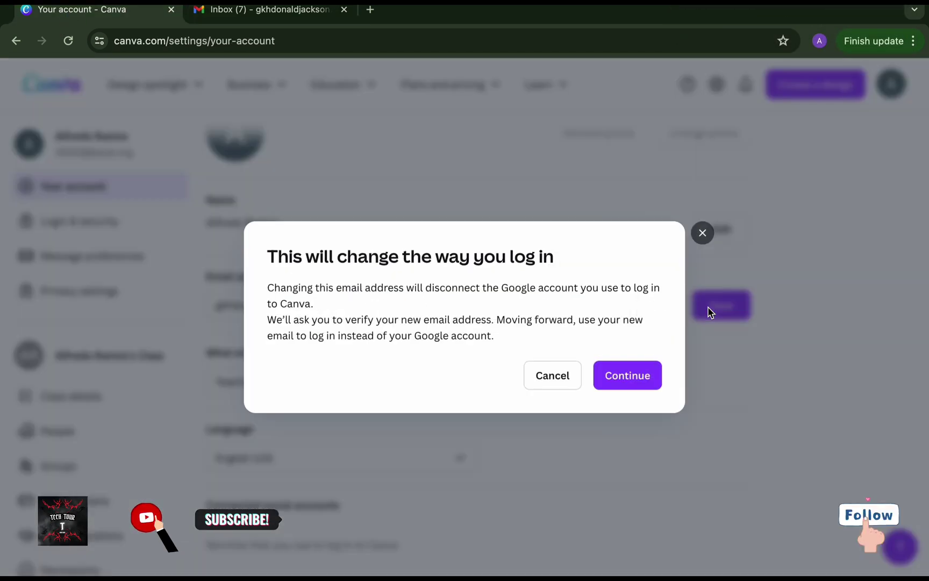
pyautogui.click(633, 376)
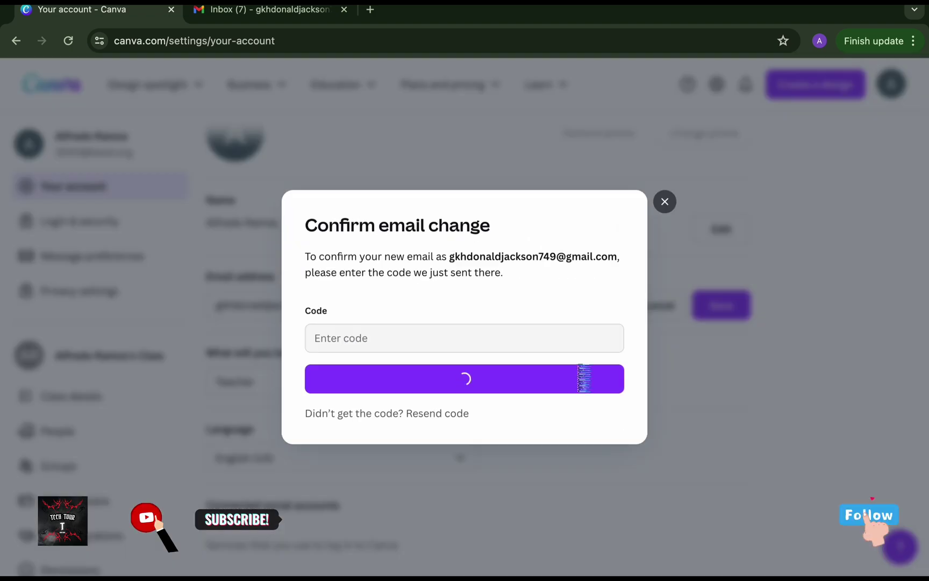